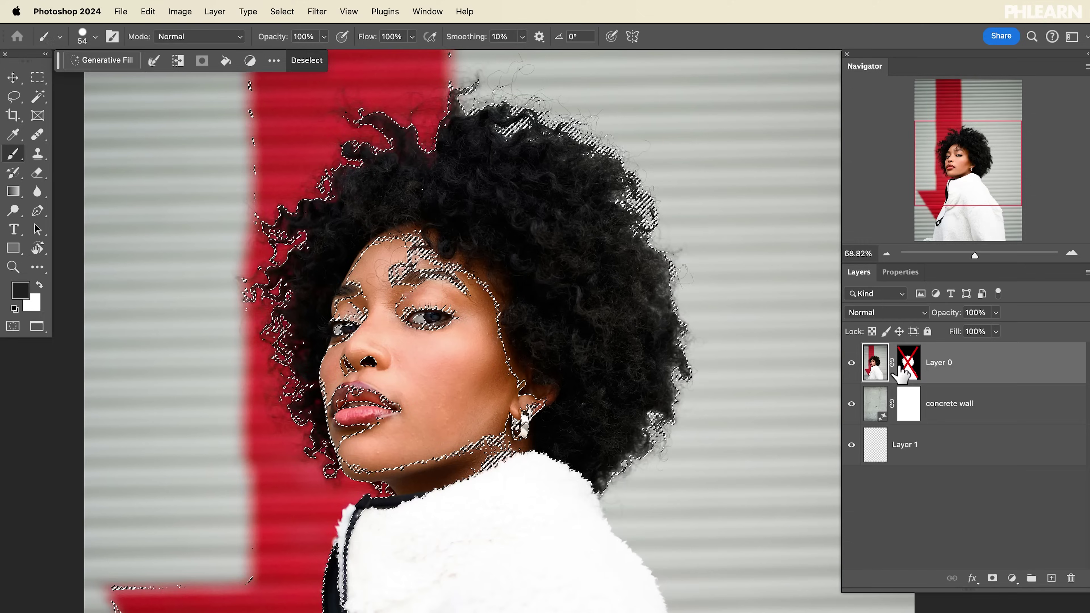
left_click(914, 361, "shift")
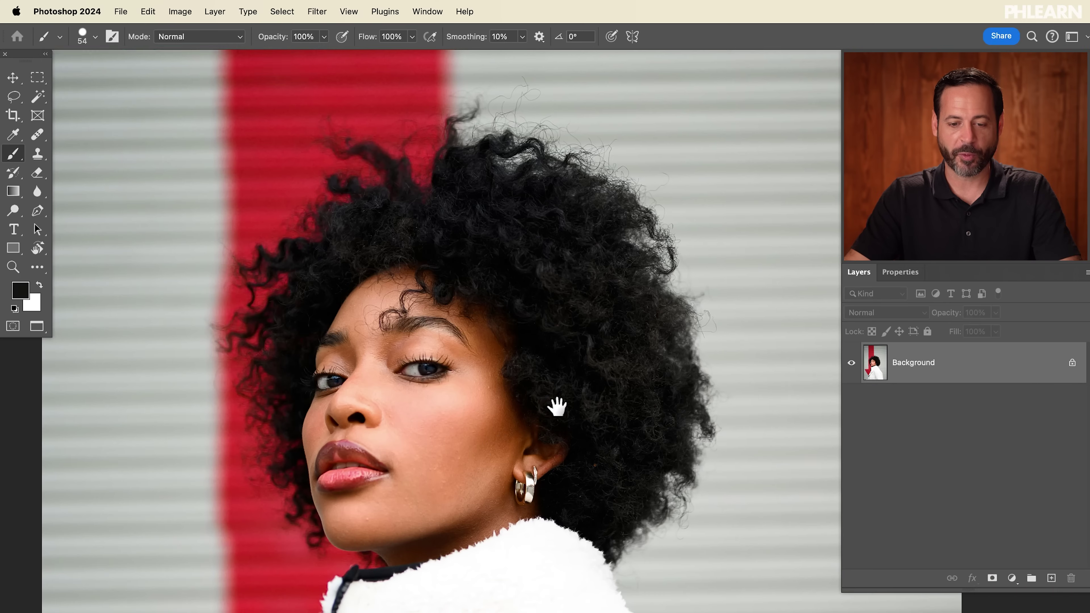
left_click_drag(557, 405, 554, 365)
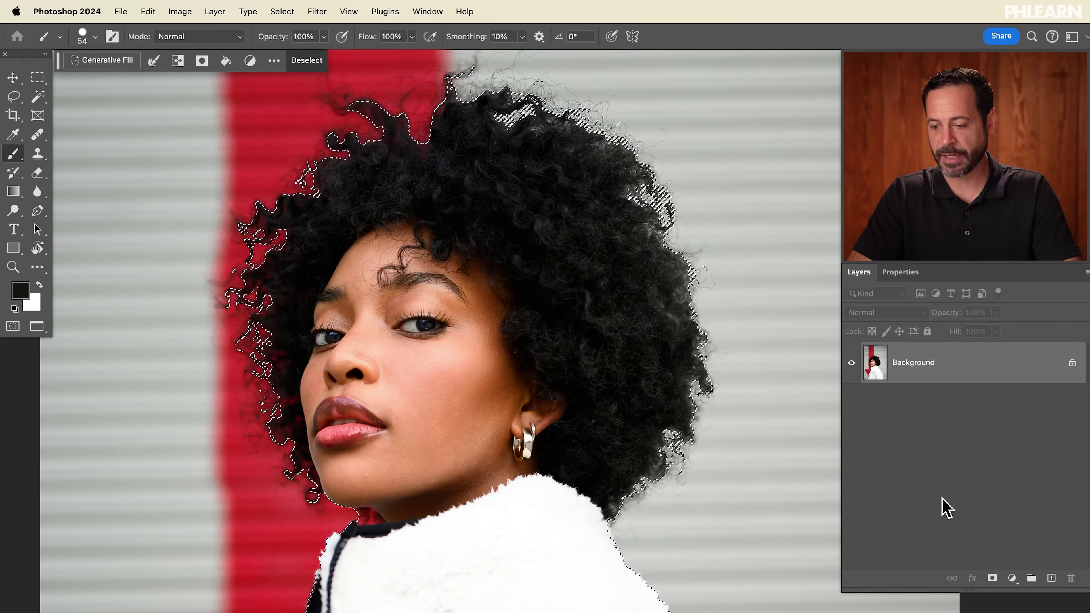
Step: Mask out the portrait's background from the active selection and add a new empty layer beneath the masked portrait
left_click(992, 578)
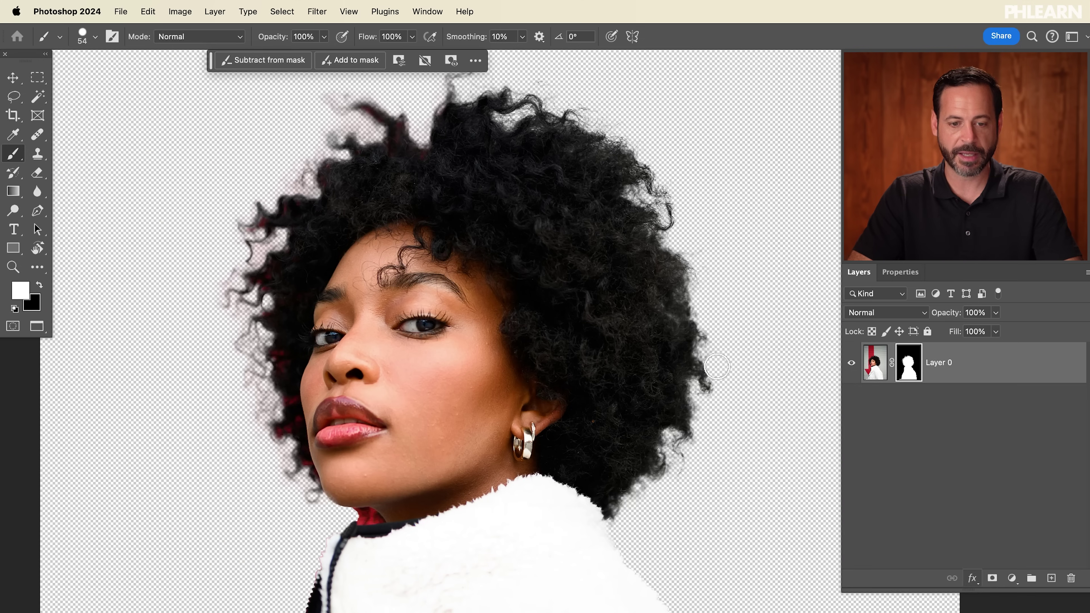
key("super+z")
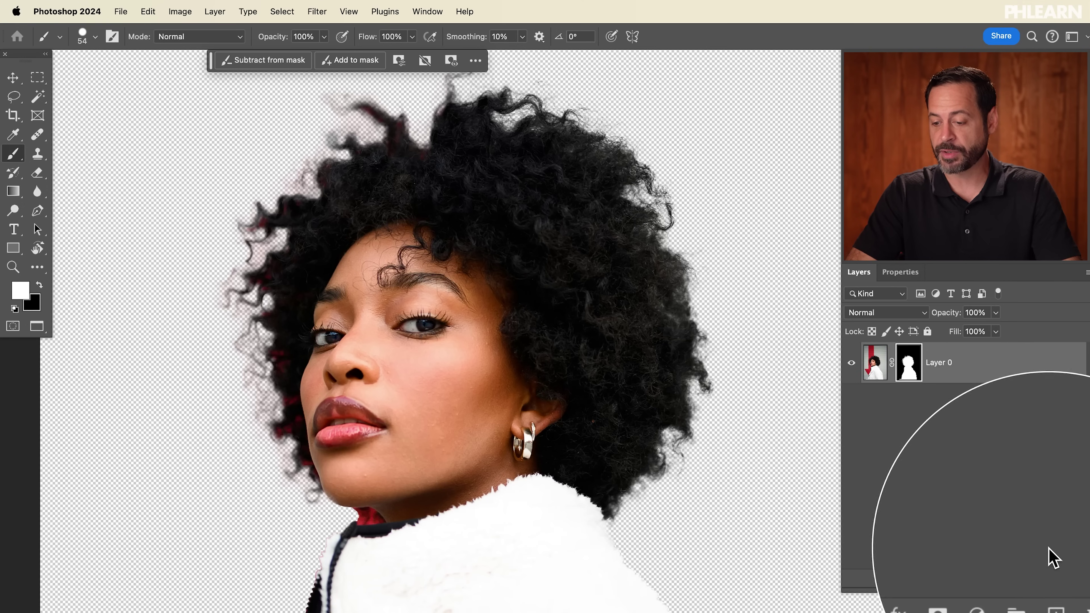
left_click_drag(907, 363, 922, 415)
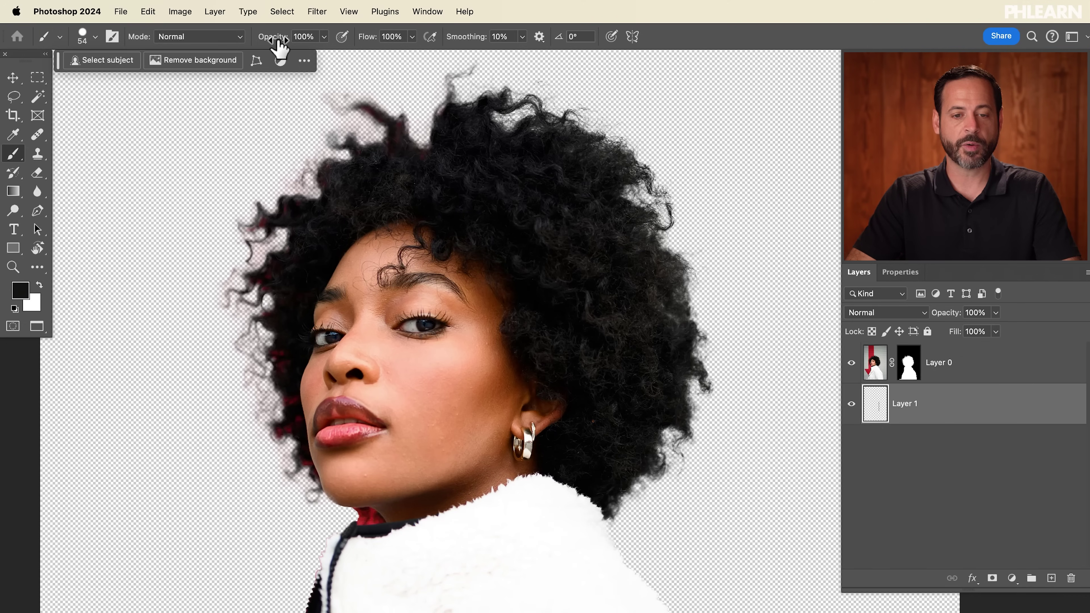
Step: Select the whole canvas and generate a backdrop on the empty layer with the Generative Fill prompt "concrete wall"
left_click(283, 11)
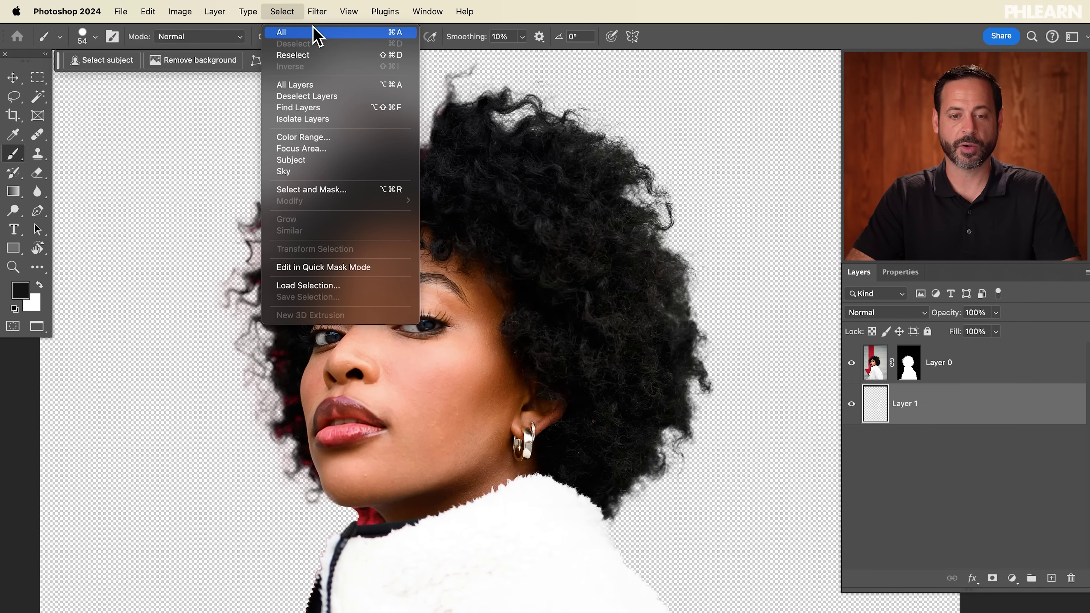
left_click(324, 43)
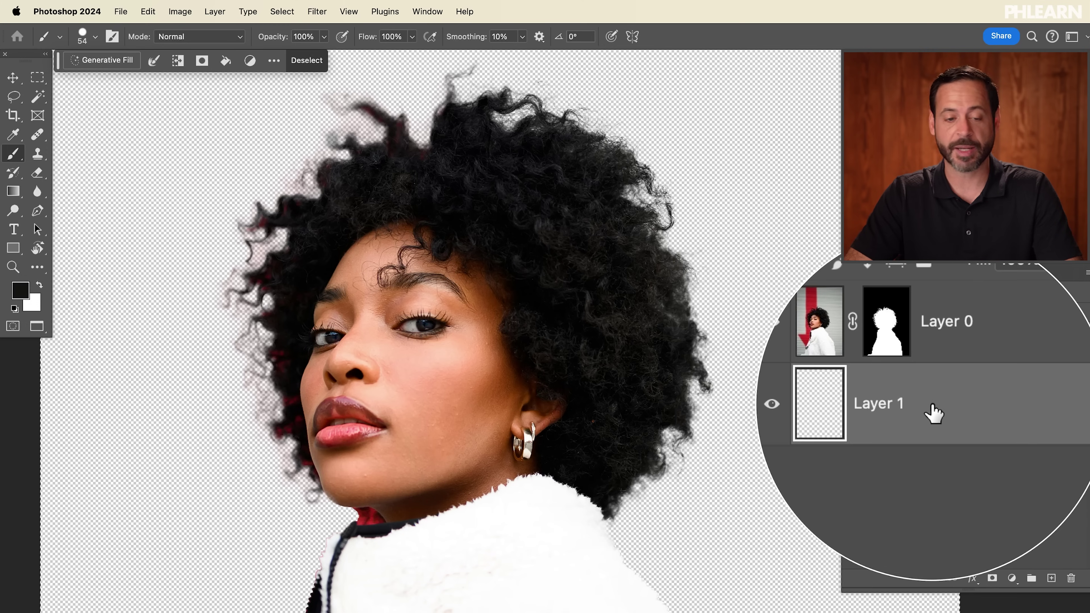
left_click(109, 60)
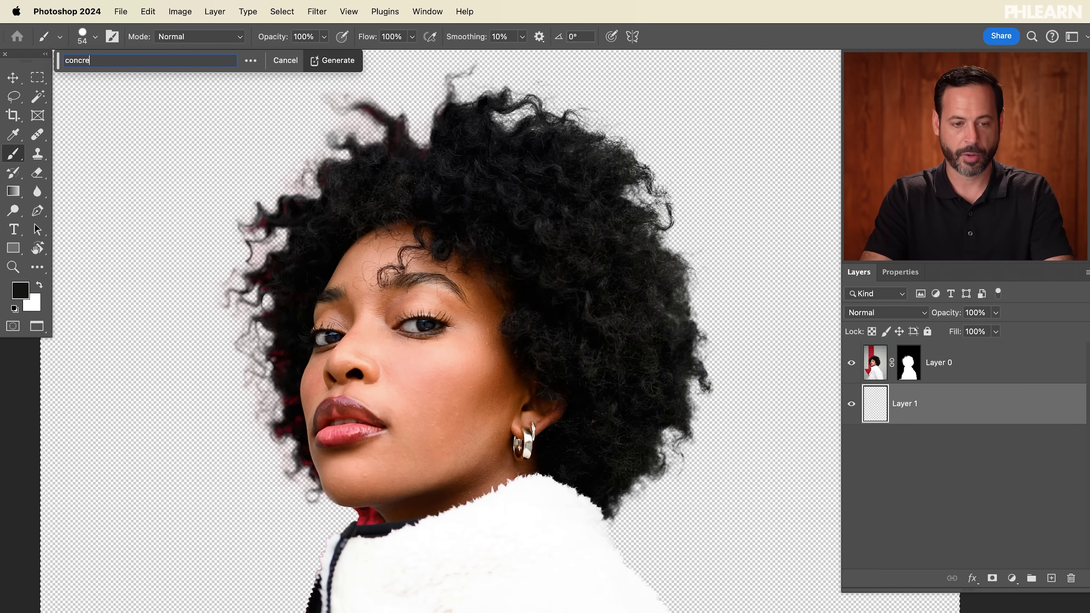
key("Return")
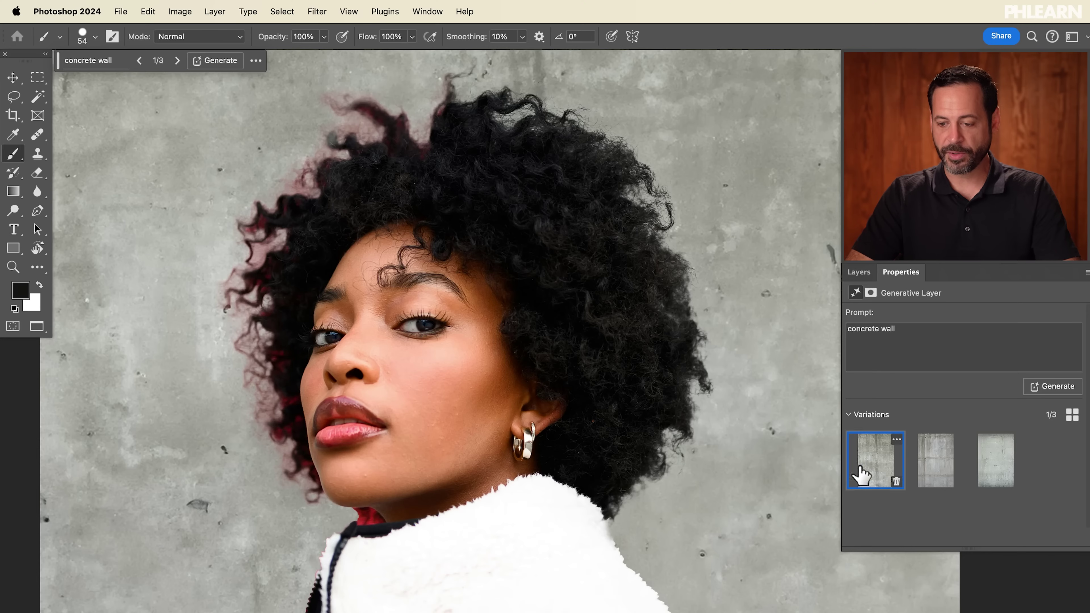
Step: Compare the generated concrete wall variations, keep the third one, and return to the layer stack
left_click(942, 477)
left_click(990, 477)
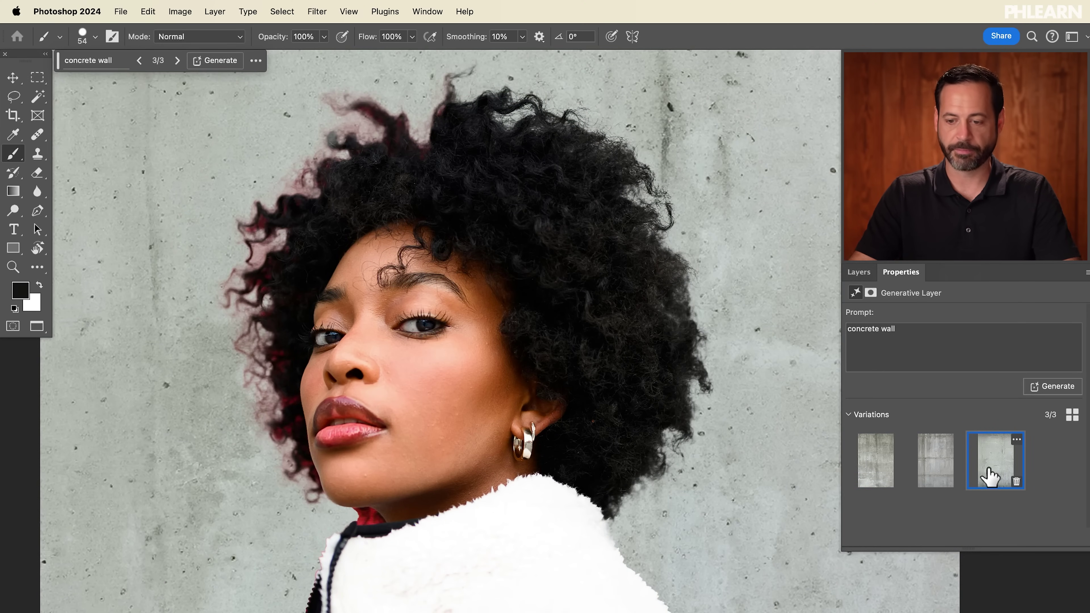
left_click(858, 272)
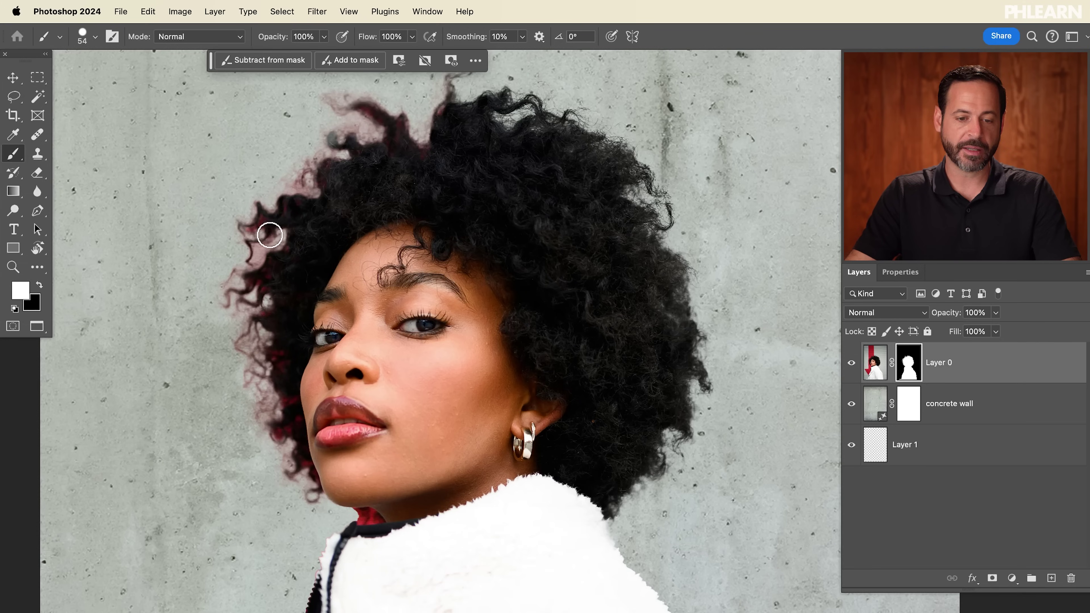
Step: Examine the curls beside the face up close for leftover background color at the mask edge
left_click_drag(242, 222, 322, 195)
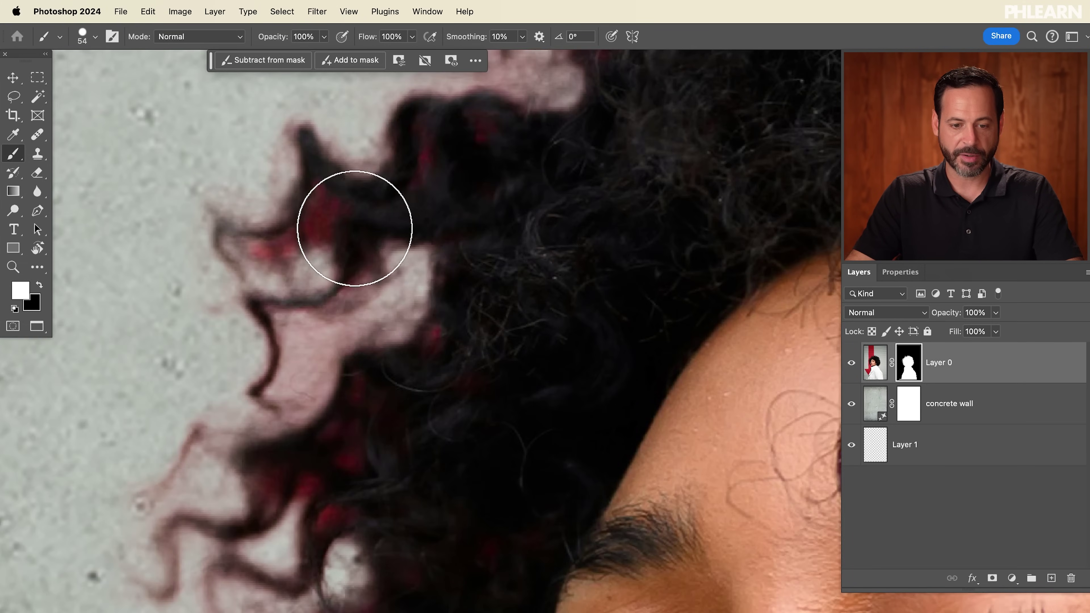
left_click_drag(315, 475, 321, 294)
left_click_drag(351, 423, 321, 192)
left_click_drag(374, 333, 341, 341)
left_click_drag(367, 293, 373, 418)
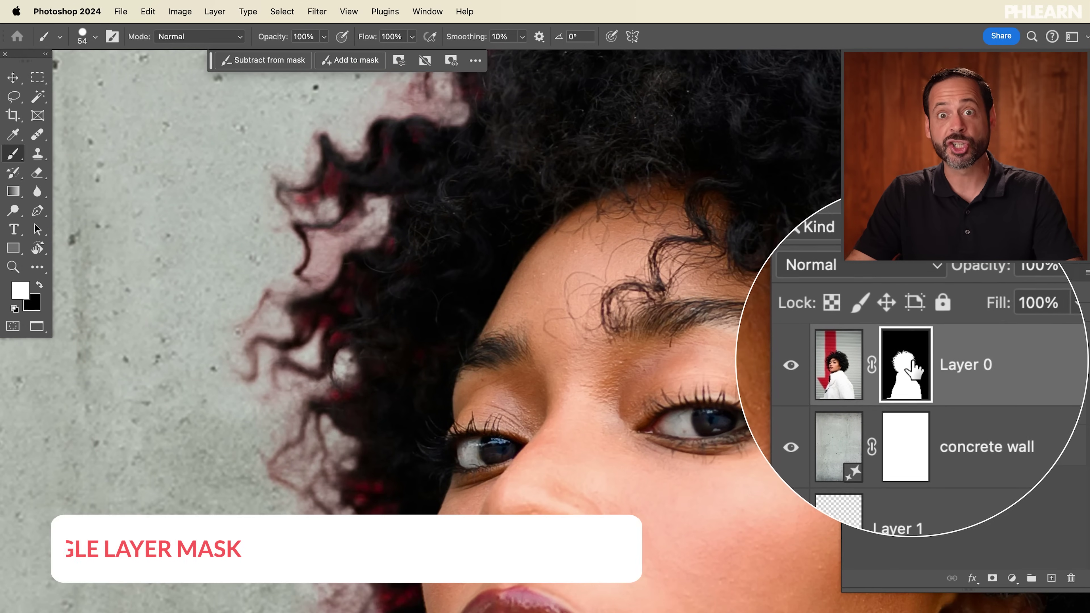
Step: Toggle Layer 0's mask off and on to compare the cut-out curls with the original photo
left_click(908, 365, "shift")
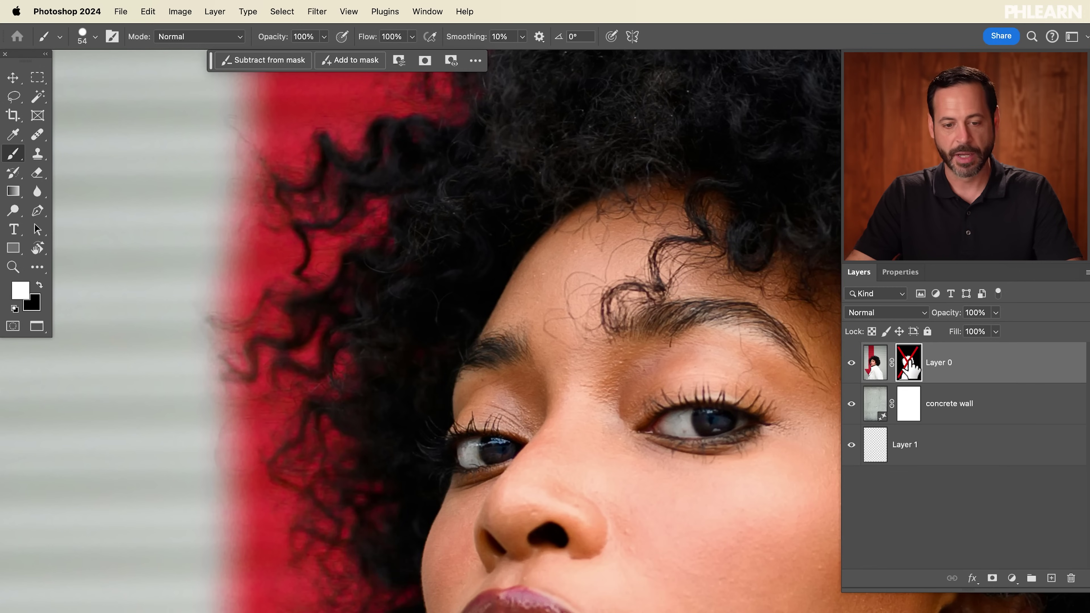
left_click(908, 362, "shift")
left_click(908, 364, "shift")
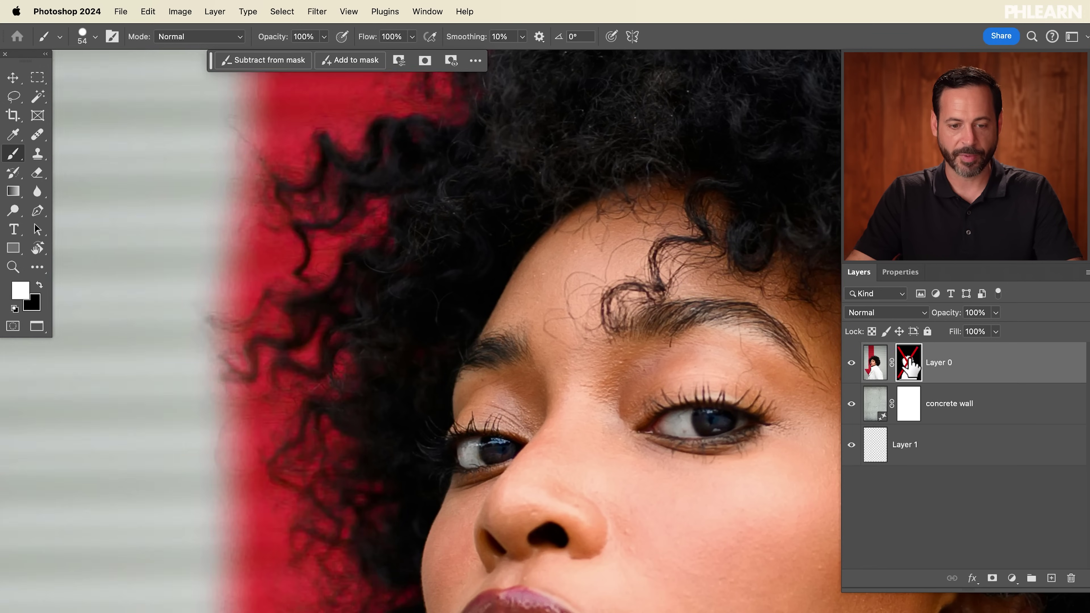
left_click(909, 364, "shift")
left_click(909, 364, "shift")
left_click(909, 364, "shift")
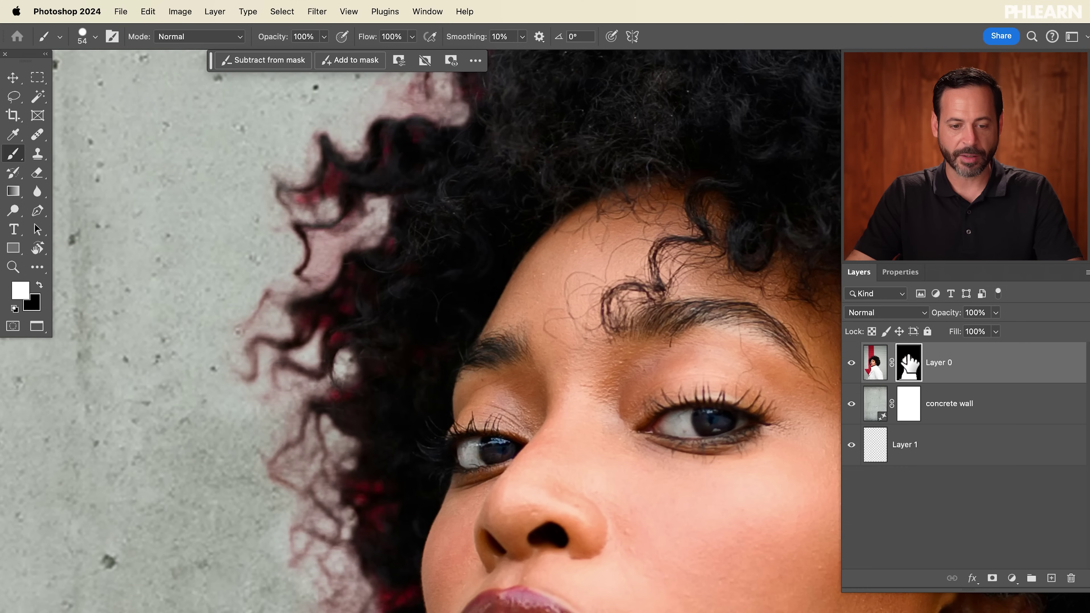
Step: Examine the mask edge around the top of the hair, the face and the neck
left_click_drag(609, 347, 596, 355)
left_click_drag(579, 182, 352, 346)
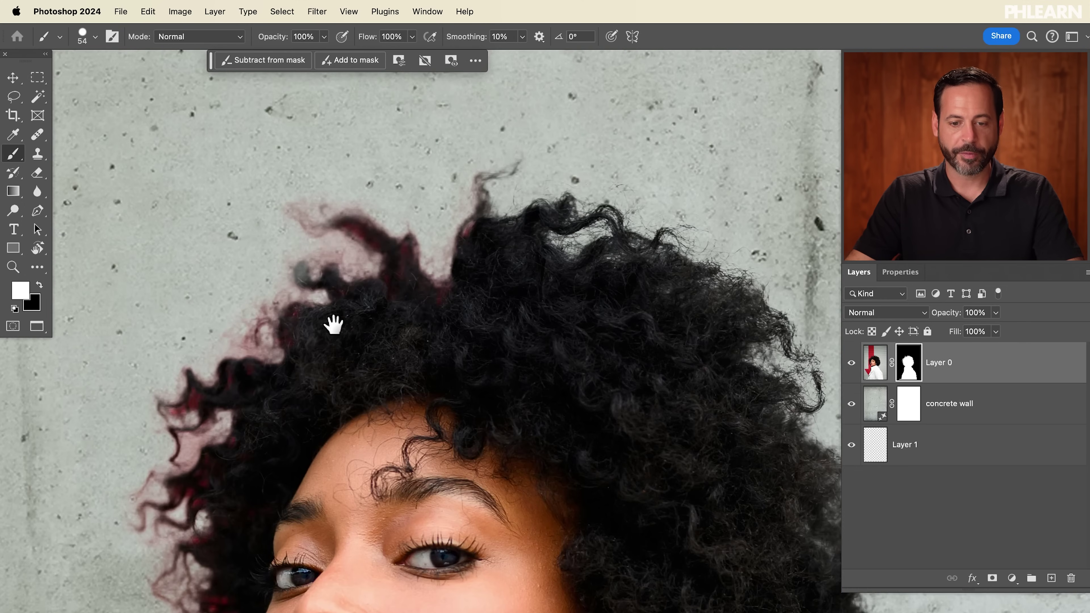
left_click_drag(614, 320, 480, 180)
mouse_move(574, 460)
left_mouse_down()
mouse_move(567, 373)
mouse_move(746, 397)
mouse_move(762, 382)
left_mouse_up()
left_click_drag(313, 575, 309, 444)
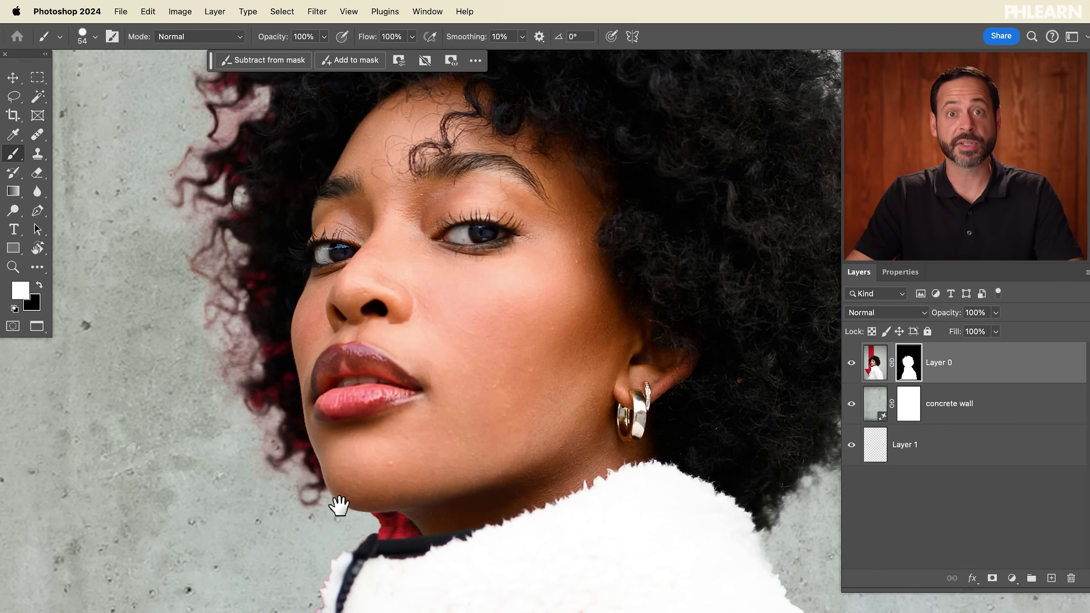
left_click_drag(324, 606, 229, 302)
Step: Inspect the mask edge closely along the fleece jacket's shoulder and its dark zipper side
left_click_drag(642, 295, 488, 324)
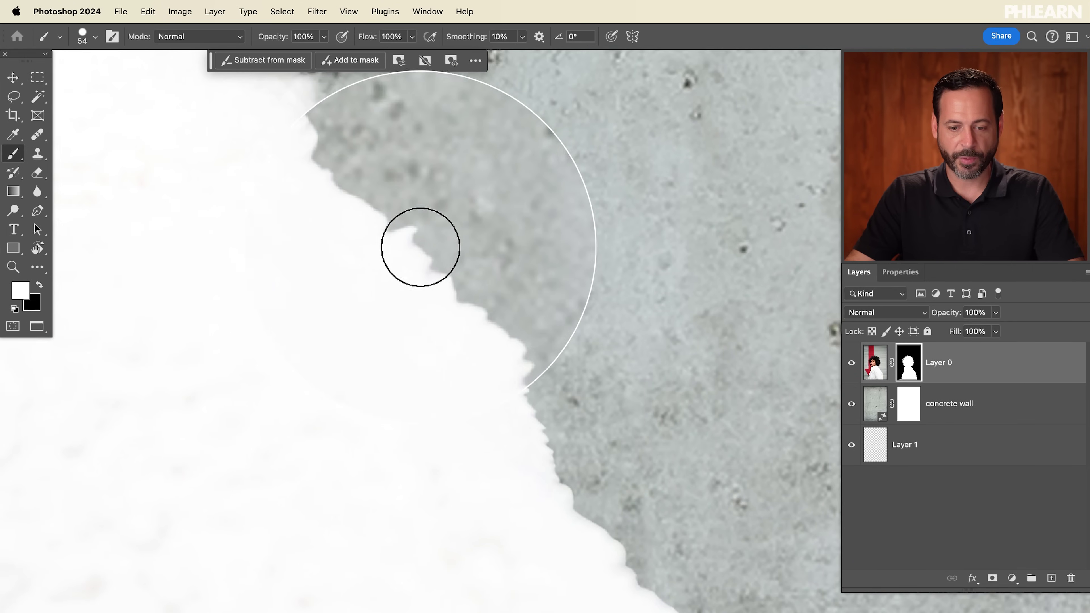
left_click_drag(544, 451, 501, 357)
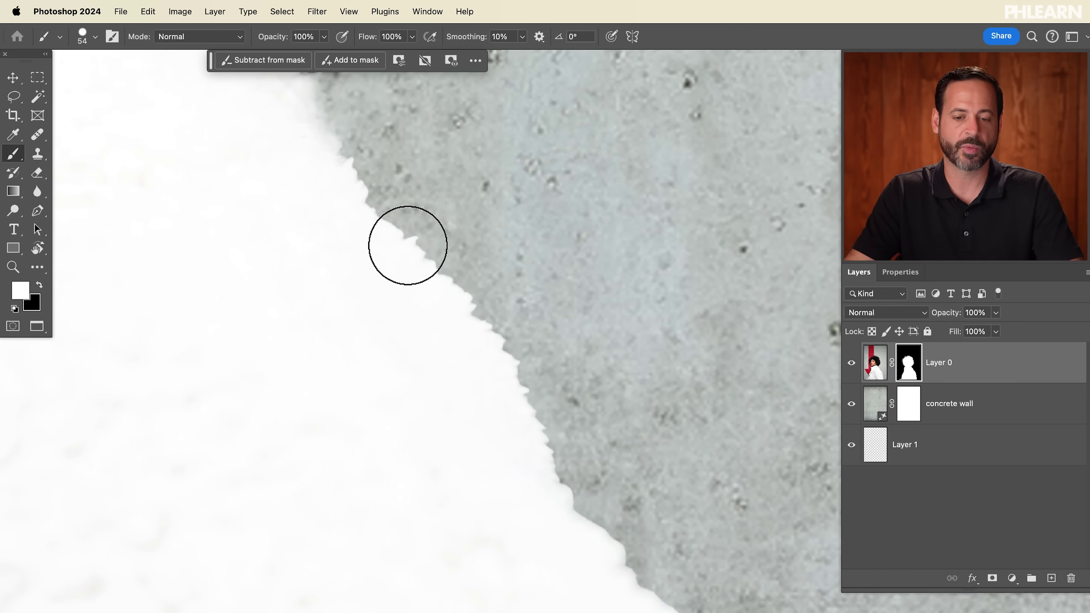
left_click_drag(432, 360, 394, 371)
left_click_drag(257, 489, 568, 409)
scroll(423, 275, "up", 6)
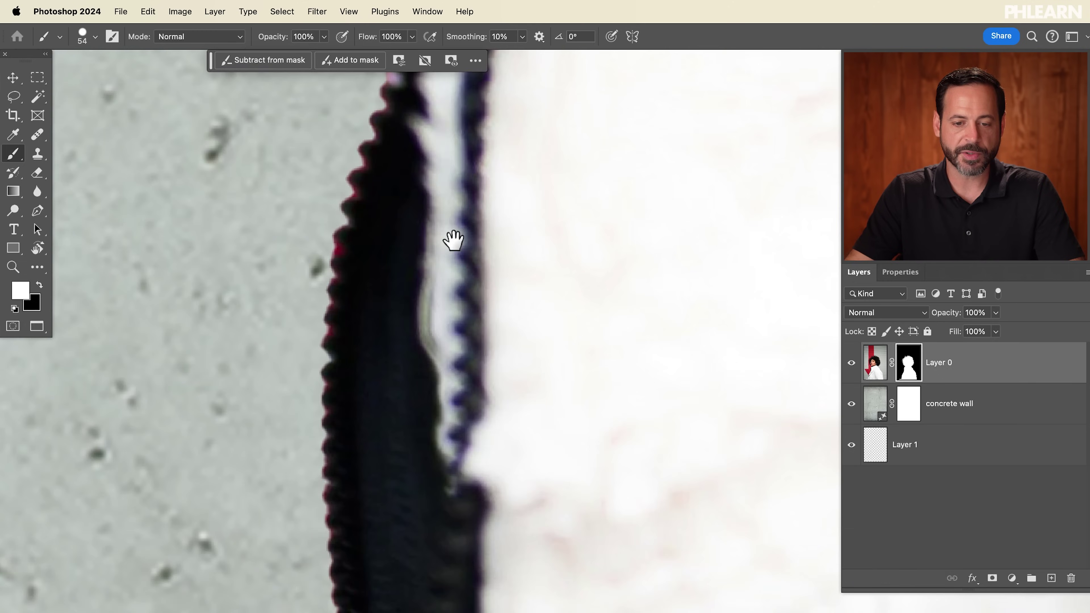
left_click_drag(452, 236, 418, 531)
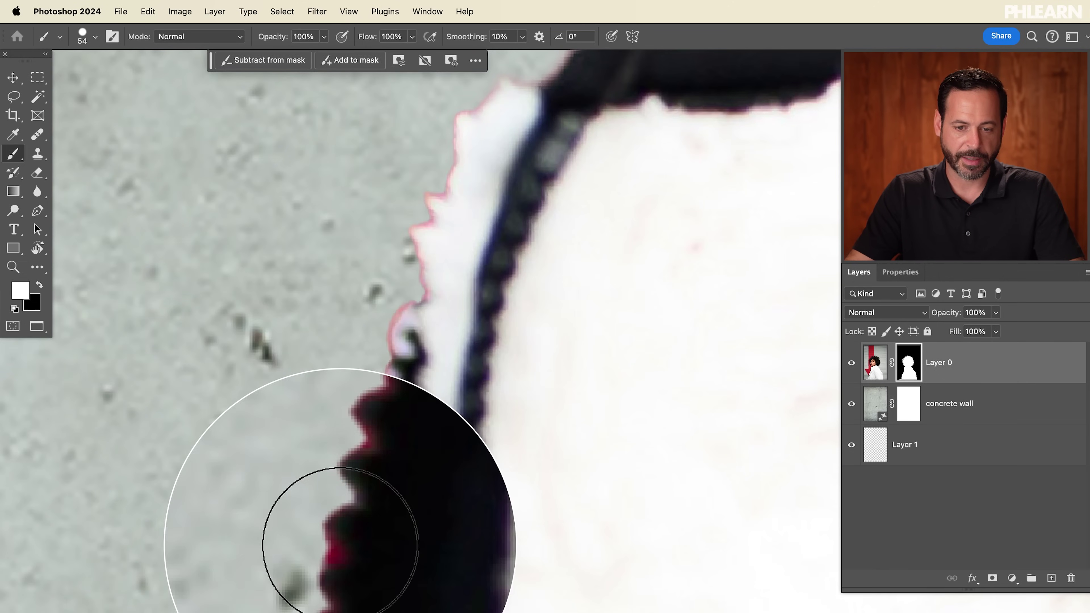
left_click_drag(507, 450, 233, 493)
left_click_drag(431, 418, 416, 419)
left_click_drag(422, 350, 401, 475)
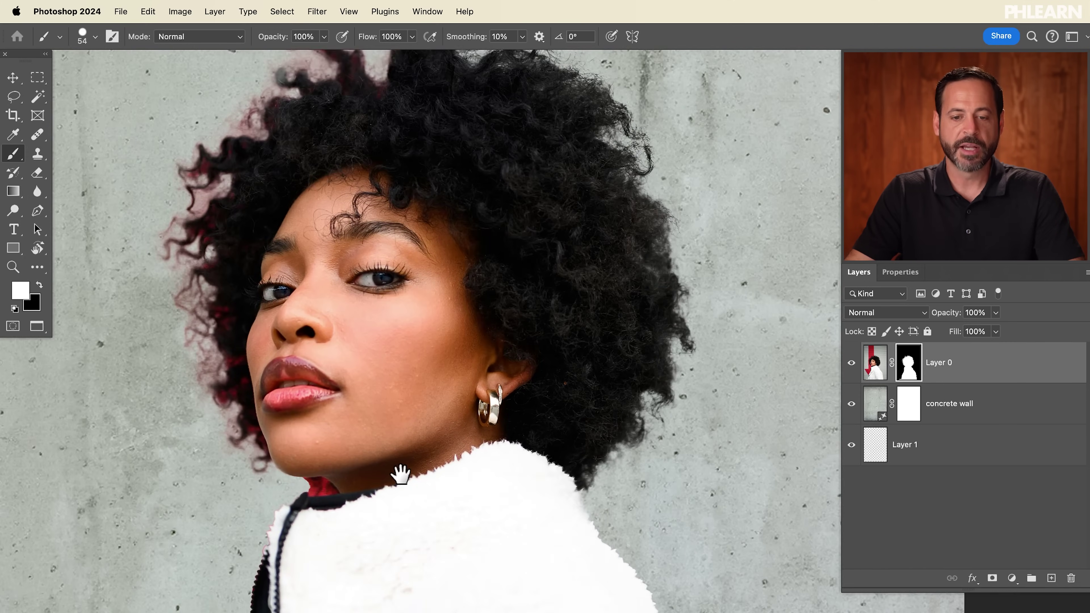
mouse_move(596, 587)
left_mouse_down()
mouse_move(472, 393)
mouse_move(569, 362)
left_mouse_up()
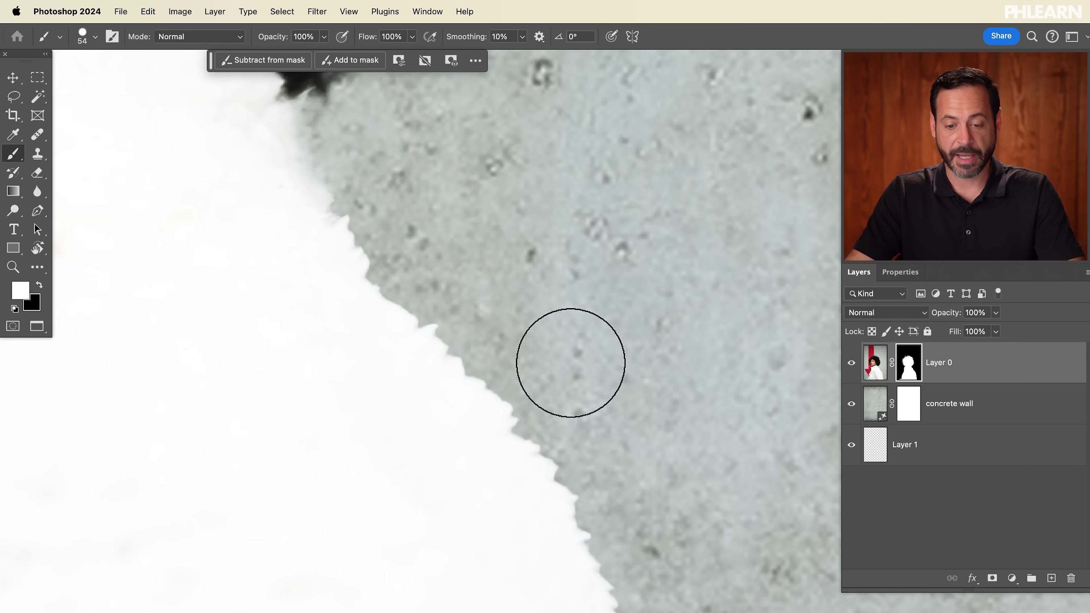
left_click_drag(495, 415, 594, 418)
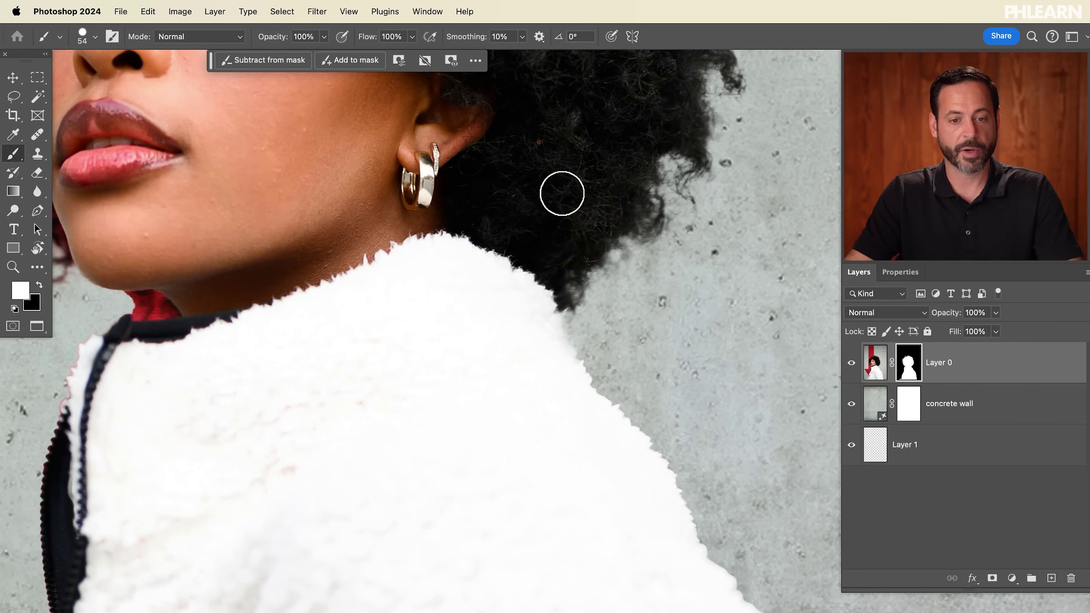
Step: Open Layer 0's mask in Select and Mask and set the global Feather to 2.7 px
left_click(293, 15)
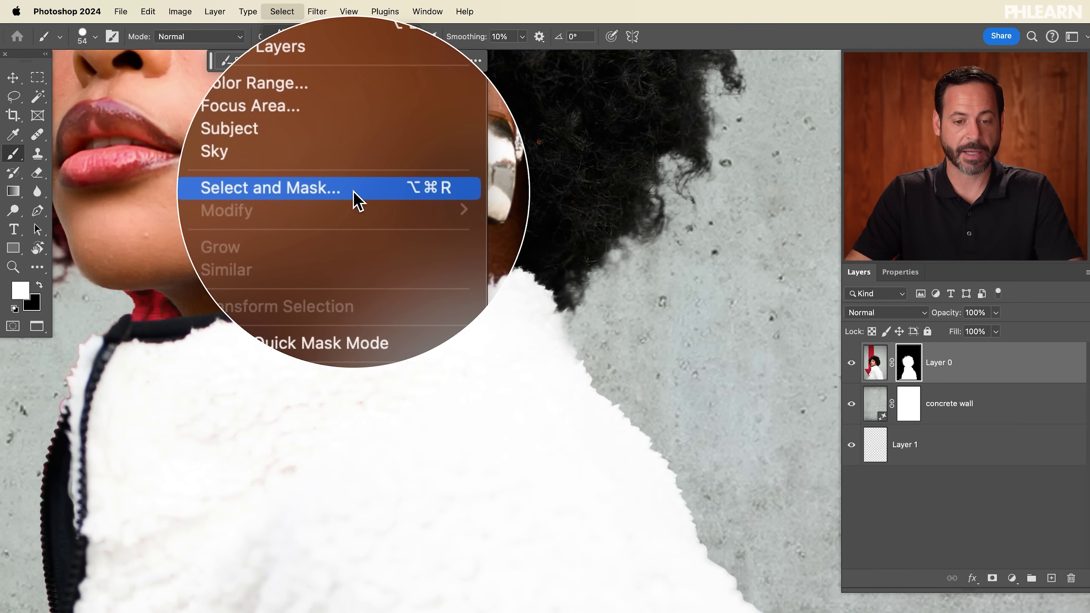
left_click(357, 199)
left_click_drag(603, 422, 529, 363)
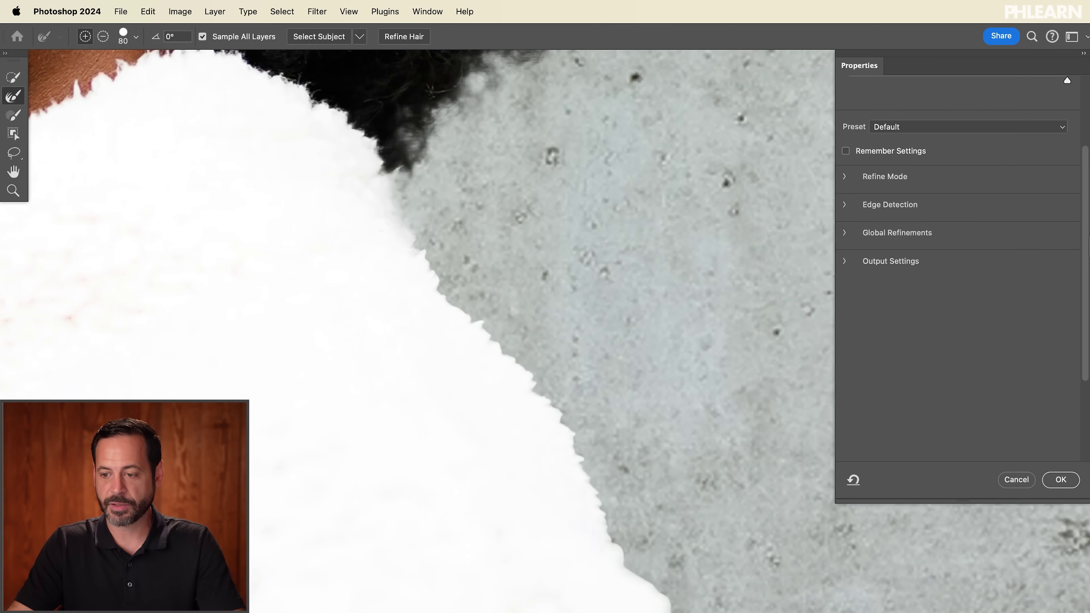
scroll(1081, 180, "down", 3)
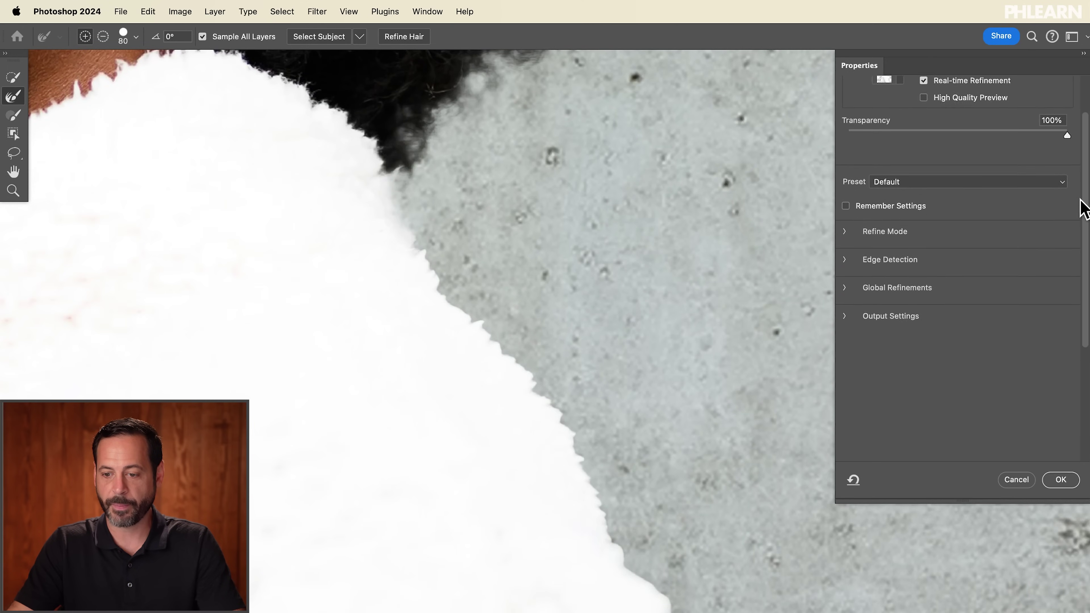
left_click(846, 270)
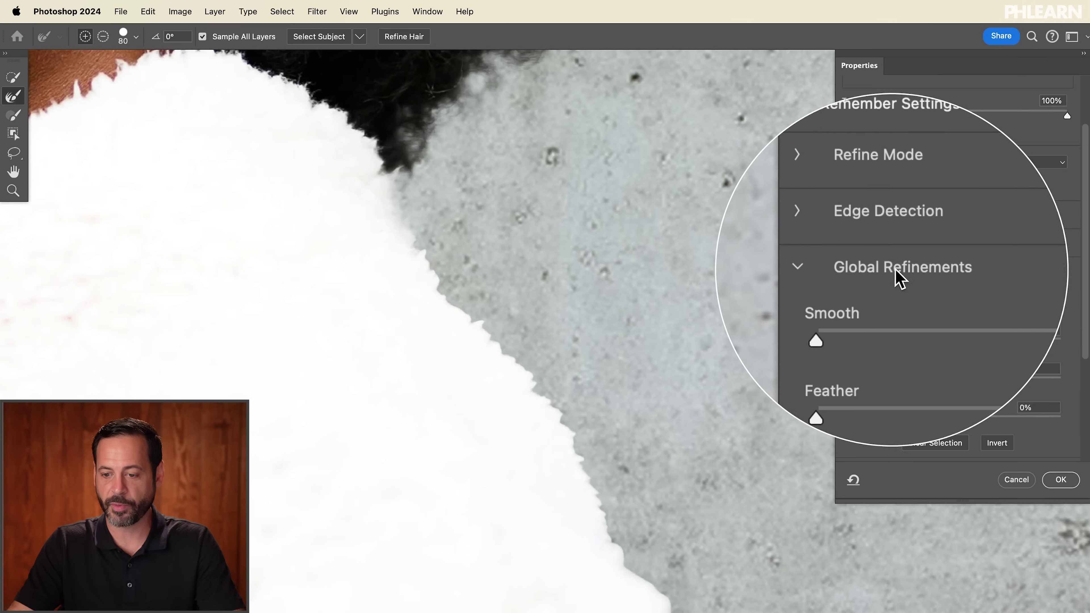
left_click_drag(851, 341, 882, 339)
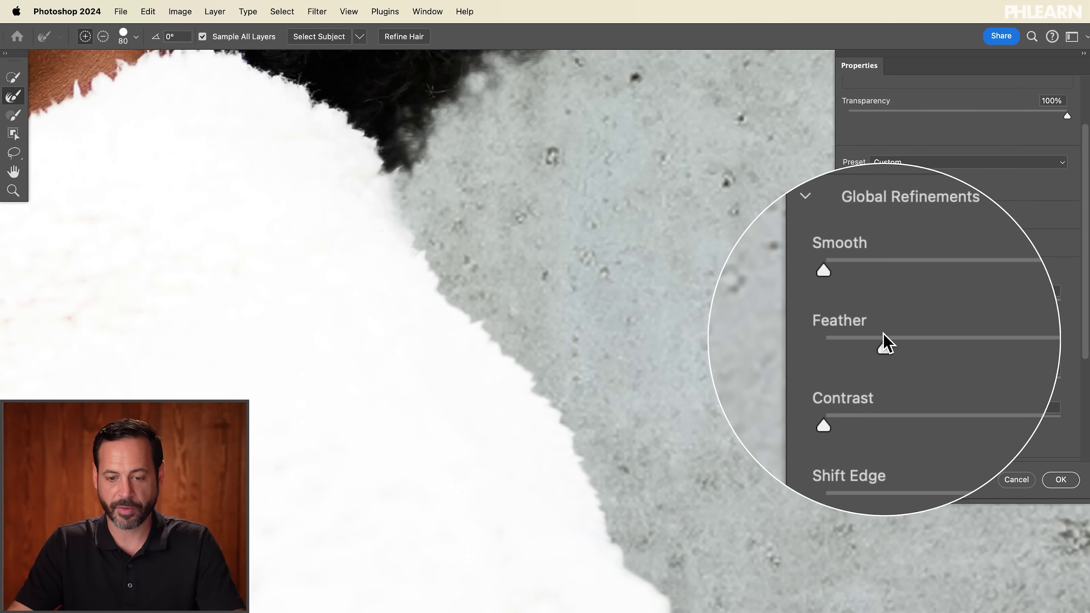
Step: Set the mask's Shift Edge to +12% while checking the jacket's zipper edge
mouse_move(264, 417)
left_mouse_down()
mouse_move(299, 402)
mouse_move(404, 429)
mouse_move(409, 390)
left_mouse_up()
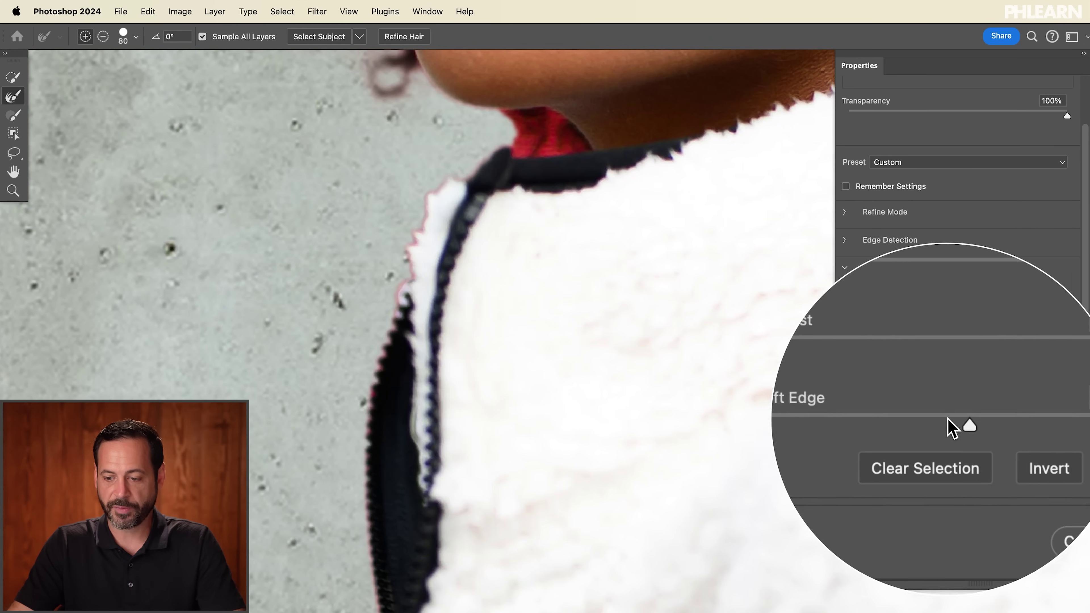
left_click_drag(951, 425, 820, 390)
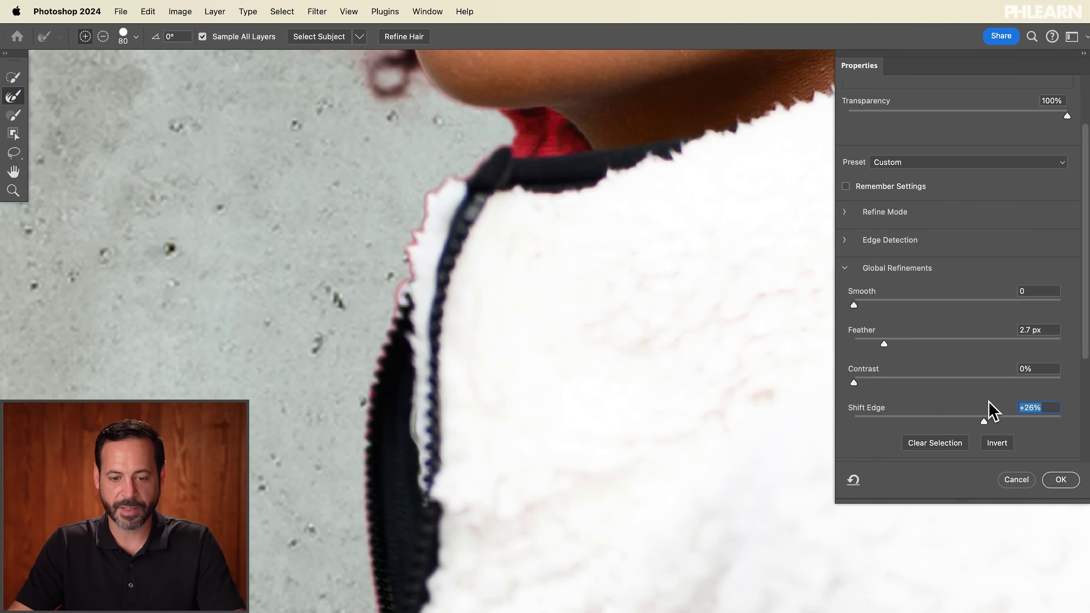
left_click_drag(955, 411, 962, 415)
Step: Examine the refined mask edge along the jacket's zipper, collar and fleece shoulder
left_click_drag(582, 386, 421, 396)
mouse_move(322, 454)
left_mouse_down()
mouse_move(362, 454)
mouse_move(562, 392)
left_mouse_up()
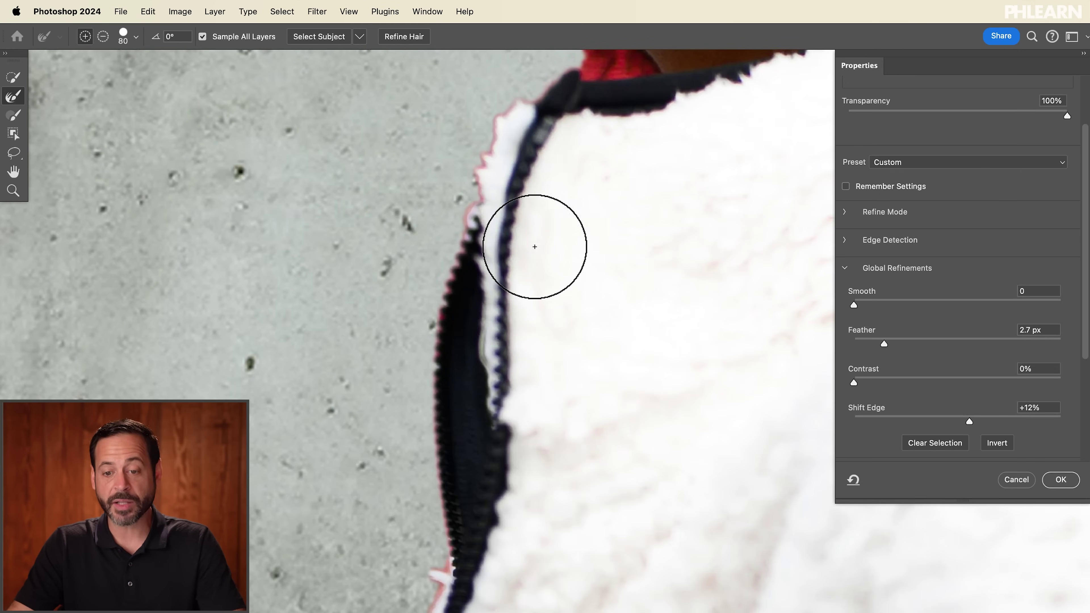
mouse_move(622, 249)
left_mouse_down()
mouse_move(562, 526)
mouse_move(530, 592)
mouse_move(559, 317)
mouse_move(535, 451)
left_mouse_up()
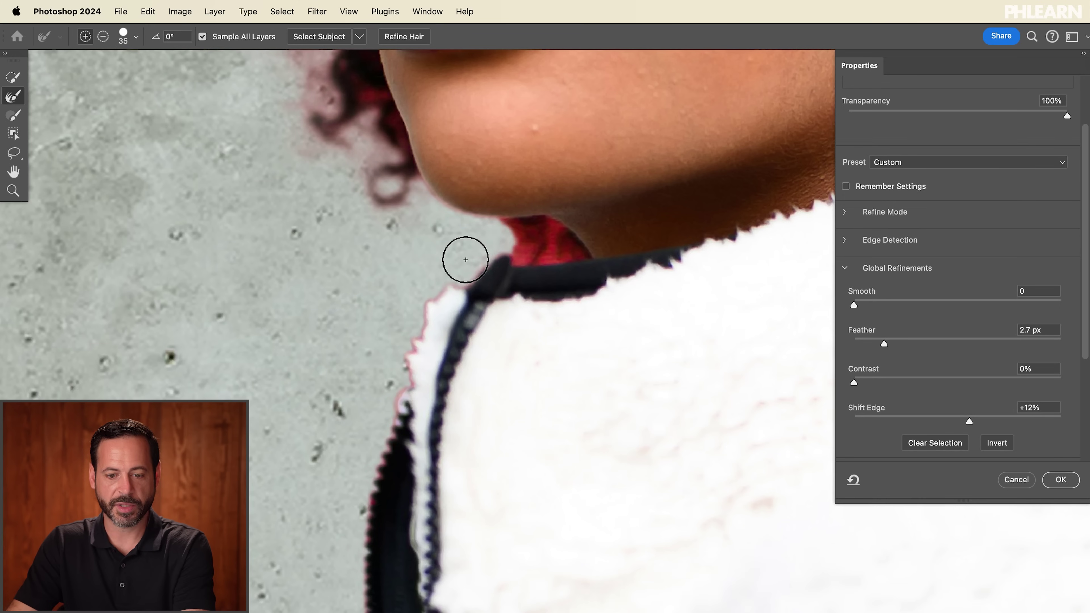
left_click_drag(563, 348, 443, 390)
left_click_drag(650, 447, 480, 355)
left_click_drag(562, 314, 618, 313)
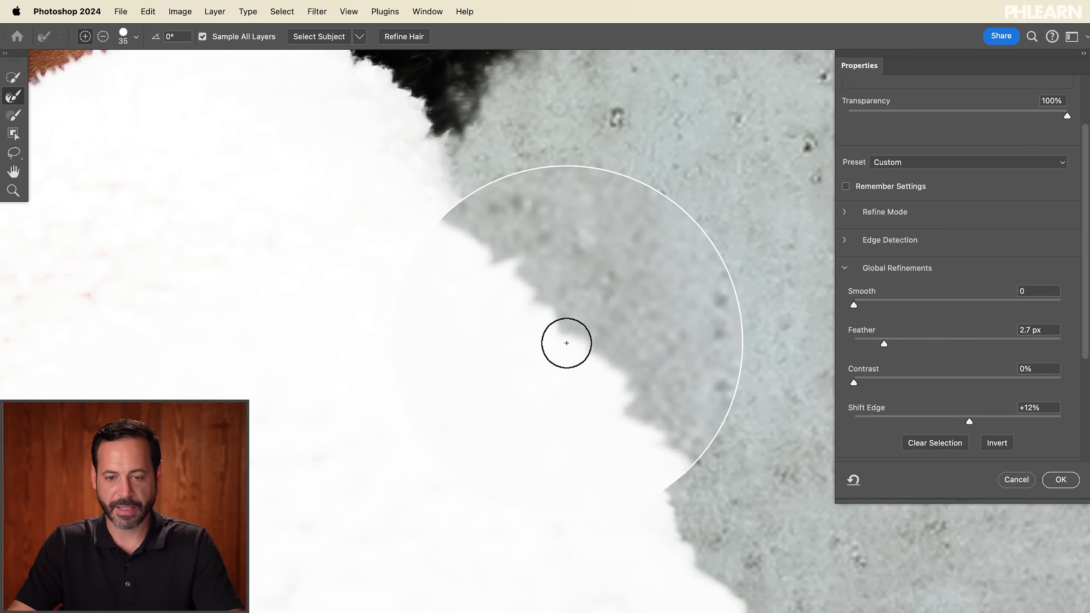
Step: Apply the Select and Mask refinements to Layer 0's mask
mouse_move(528, 304)
left_mouse_down()
mouse_move(469, 305)
mouse_move(535, 480)
mouse_move(523, 501)
left_mouse_up()
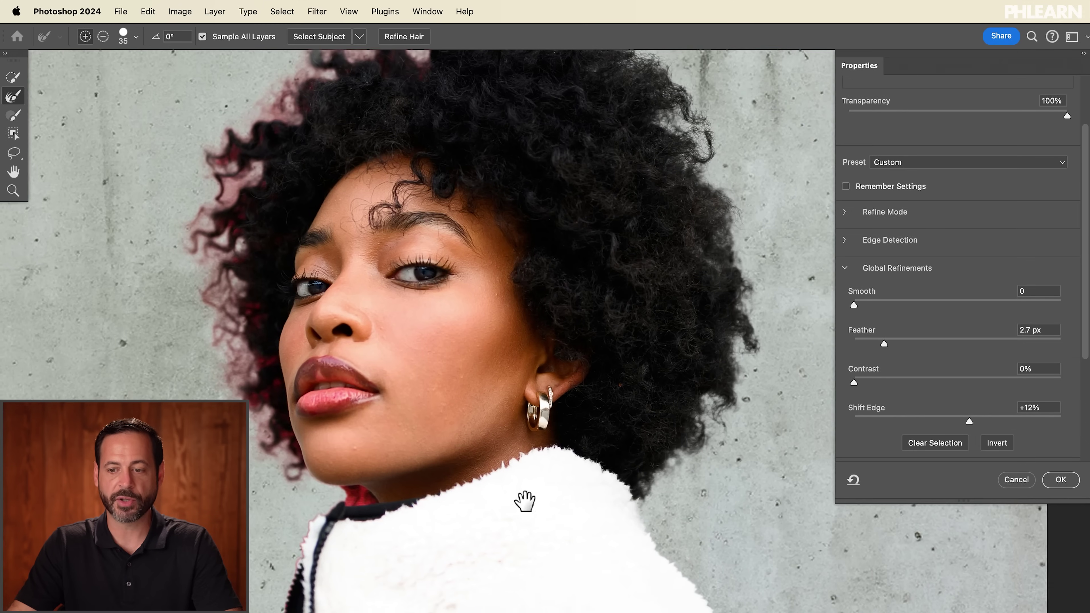
left_click(1061, 479)
left_click_drag(560, 484, 565, 403)
left_click_drag(531, 453, 498, 483)
mouse_move(490, 295)
left_mouse_down()
mouse_move(477, 329)
mouse_move(490, 319)
left_mouse_up()
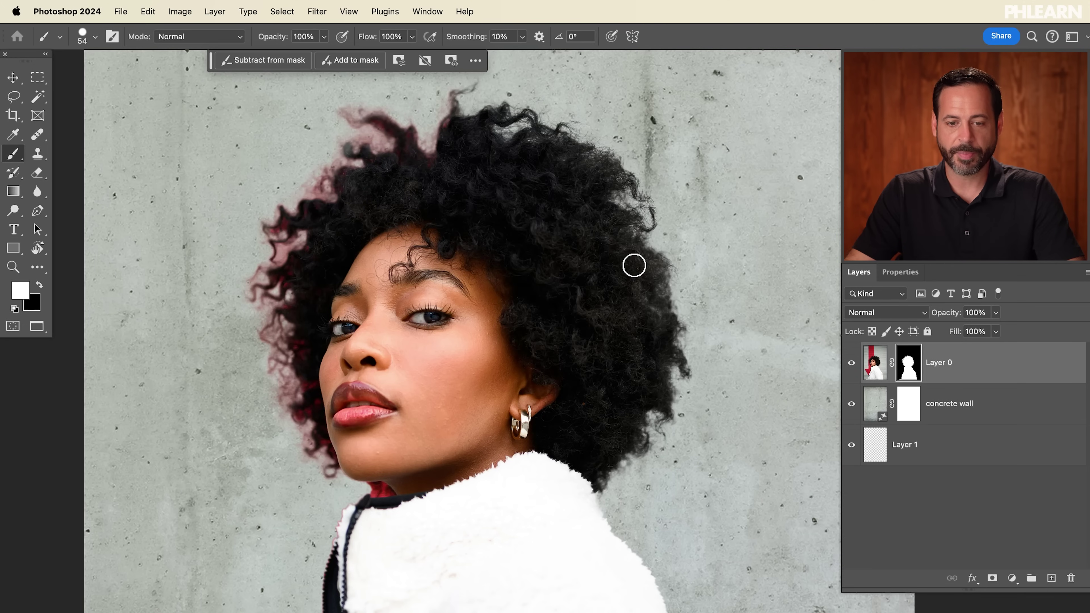
Step: Disable Layer 0's mask so the original red-striped background shows again
left_click(902, 364, "shift")
left_click(905, 364, "shift")
left_click(905, 366, "shift")
left_click(906, 368, "shift")
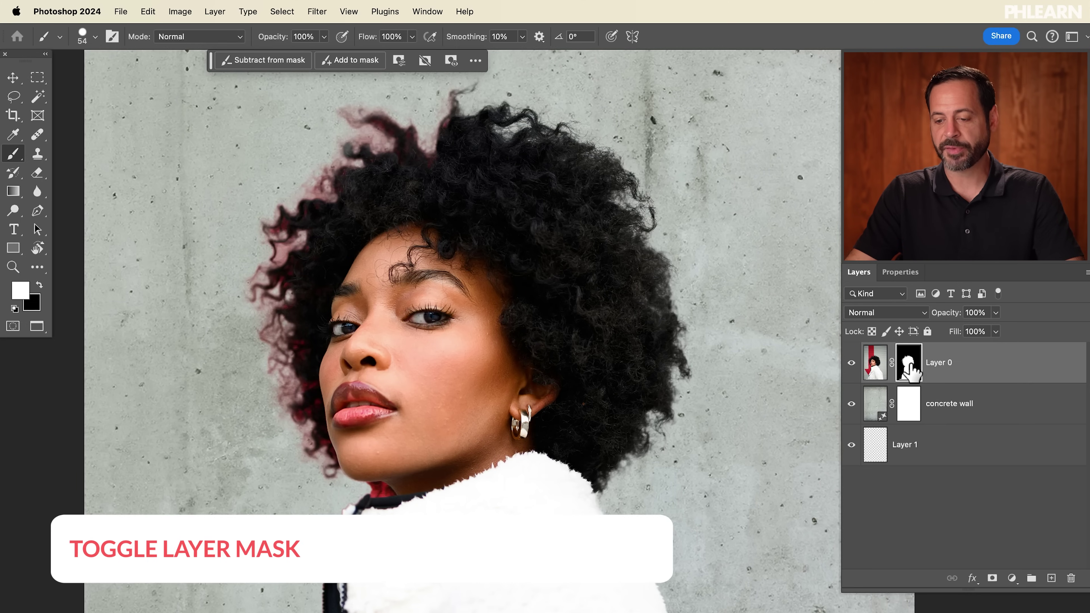
left_click(909, 369, "shift")
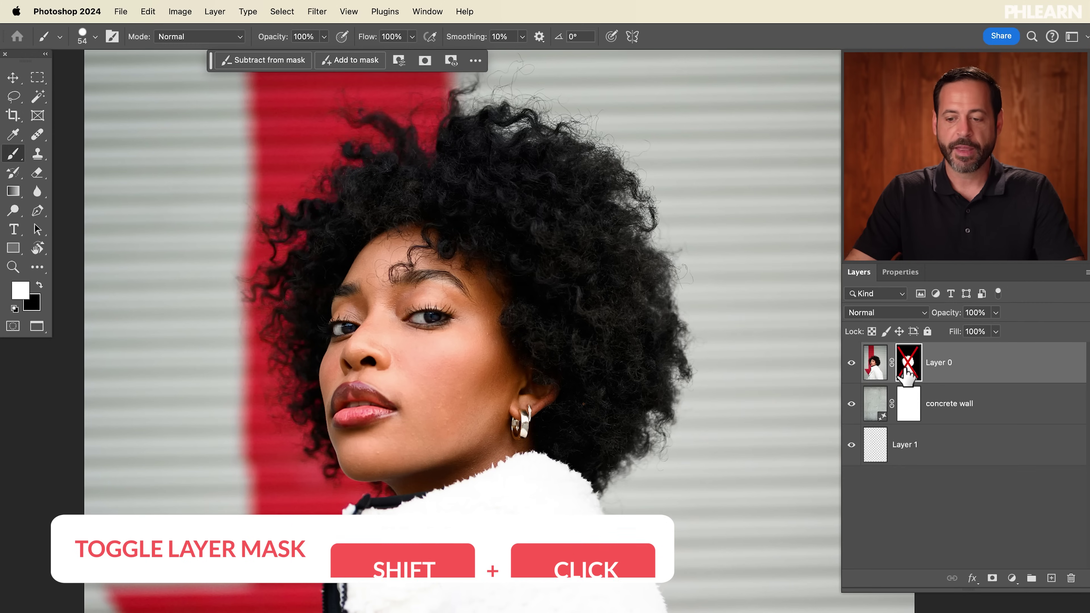
Step: Target Layer 0's image instead of its mask and open Color Range
left_click(872, 362)
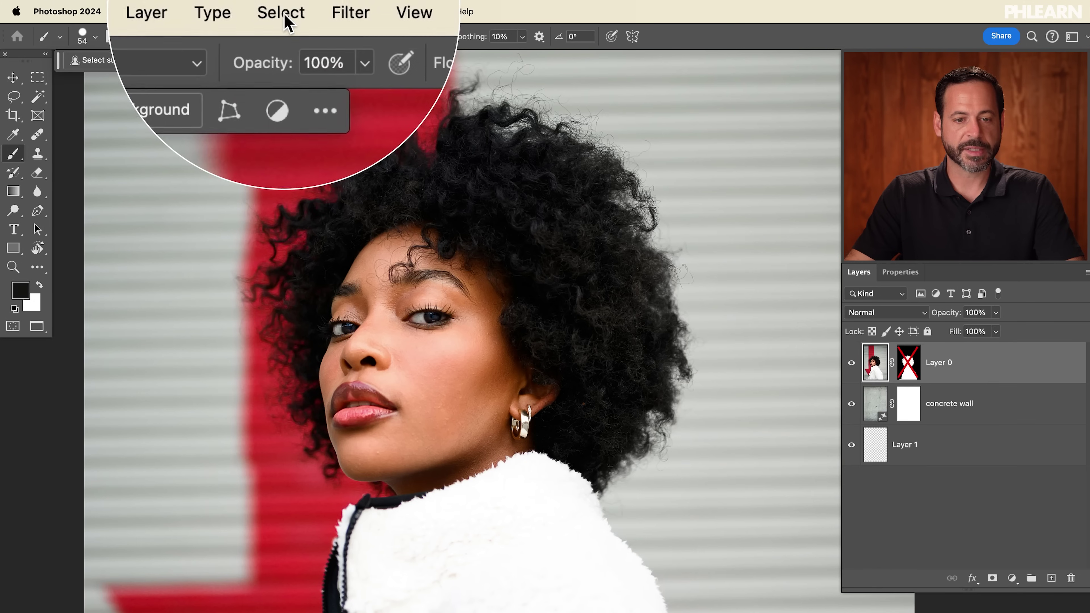
left_click(282, 12)
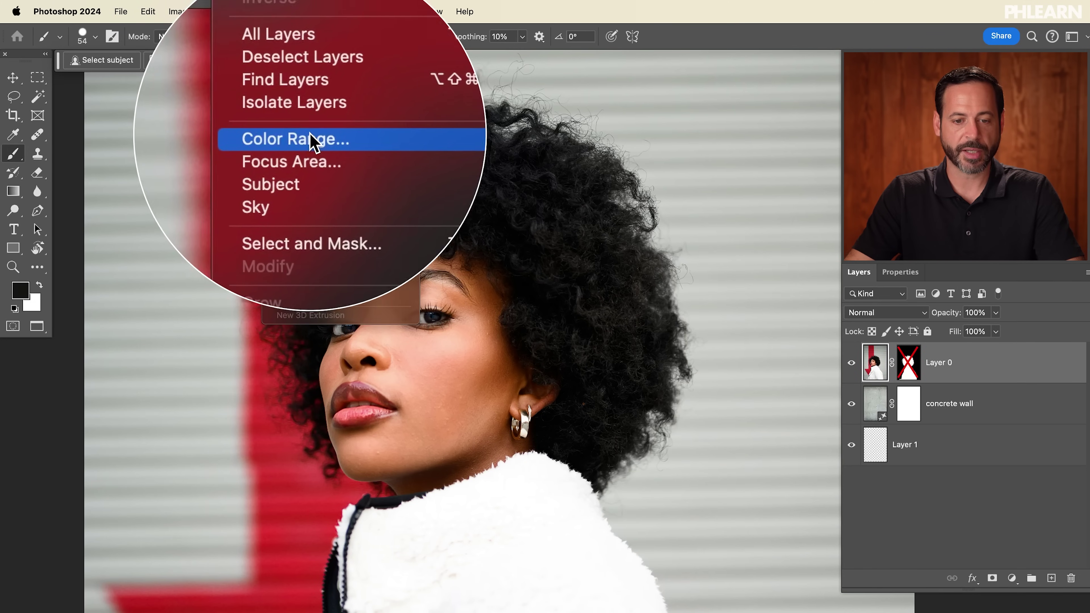
left_click(318, 148)
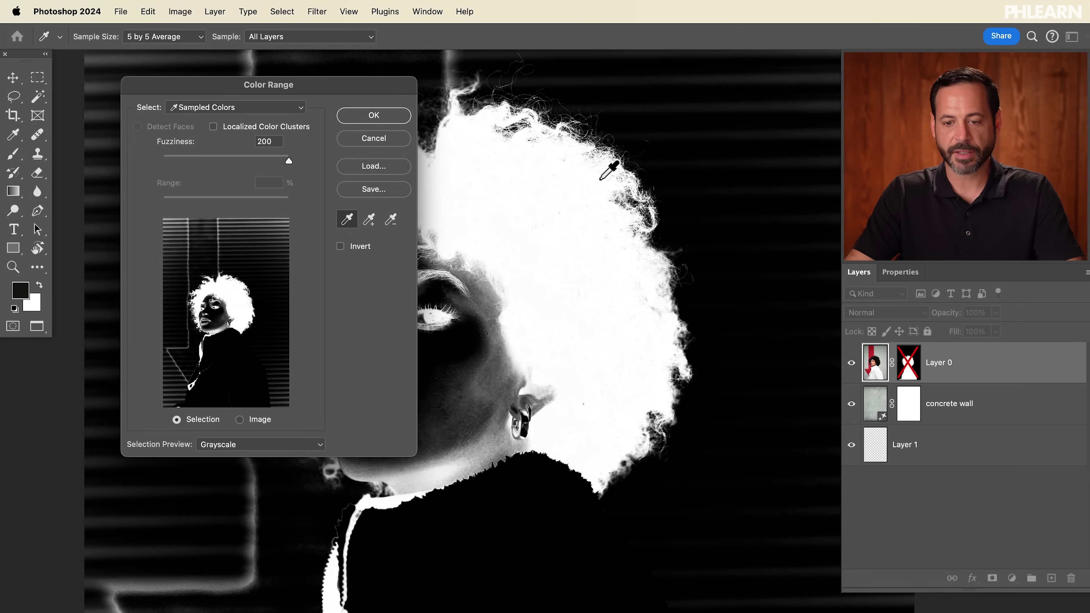
Step: Sample the cheek, white jacket, light wall and dark hair in turn to compare their Color Range selections
left_click(450, 360)
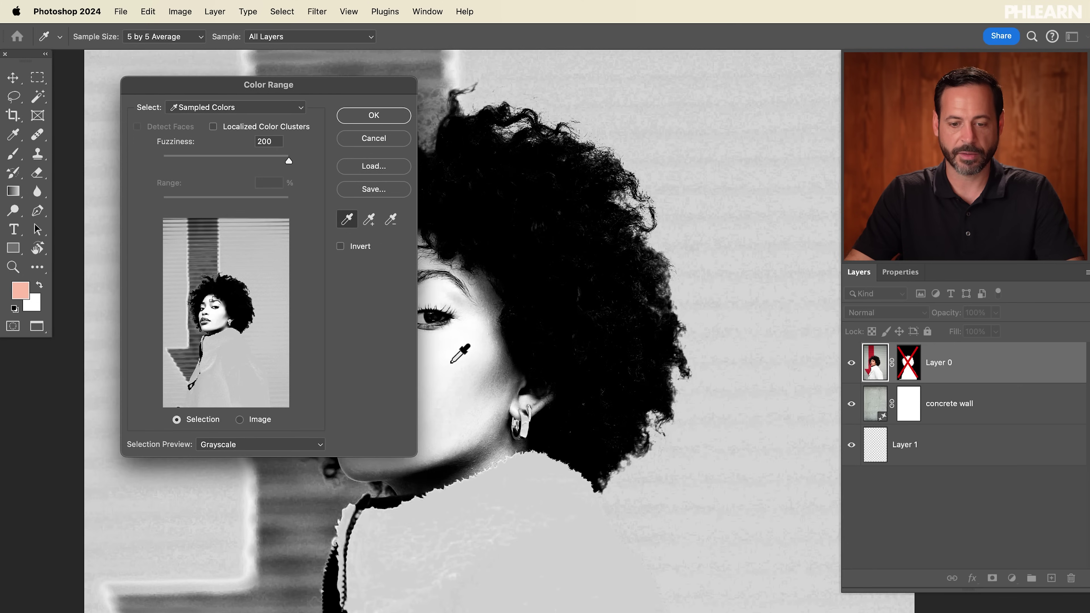
left_click(464, 513)
left_click(626, 517)
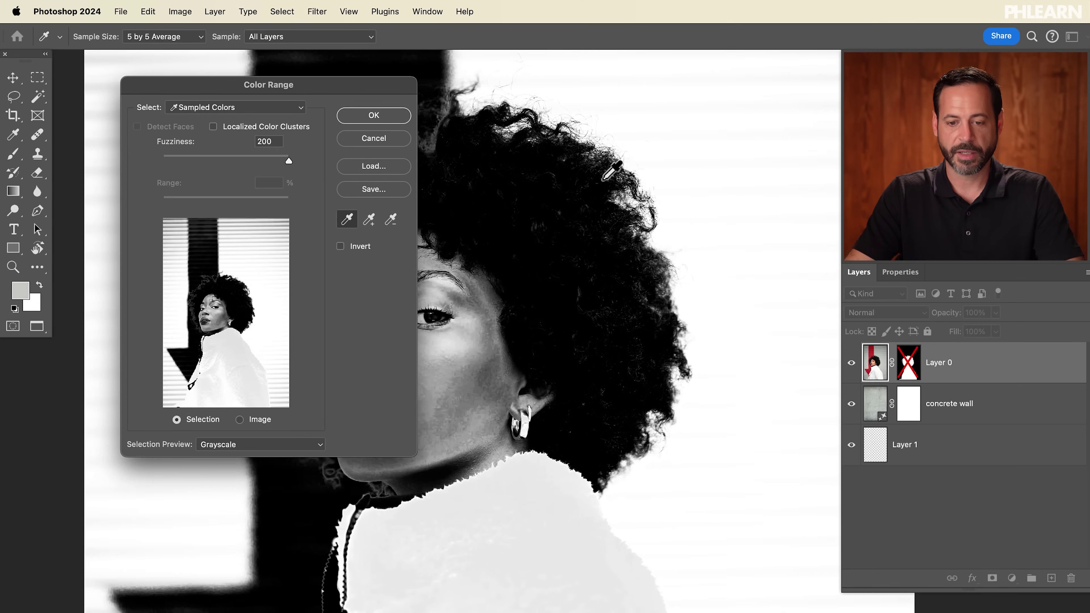
left_click(531, 200)
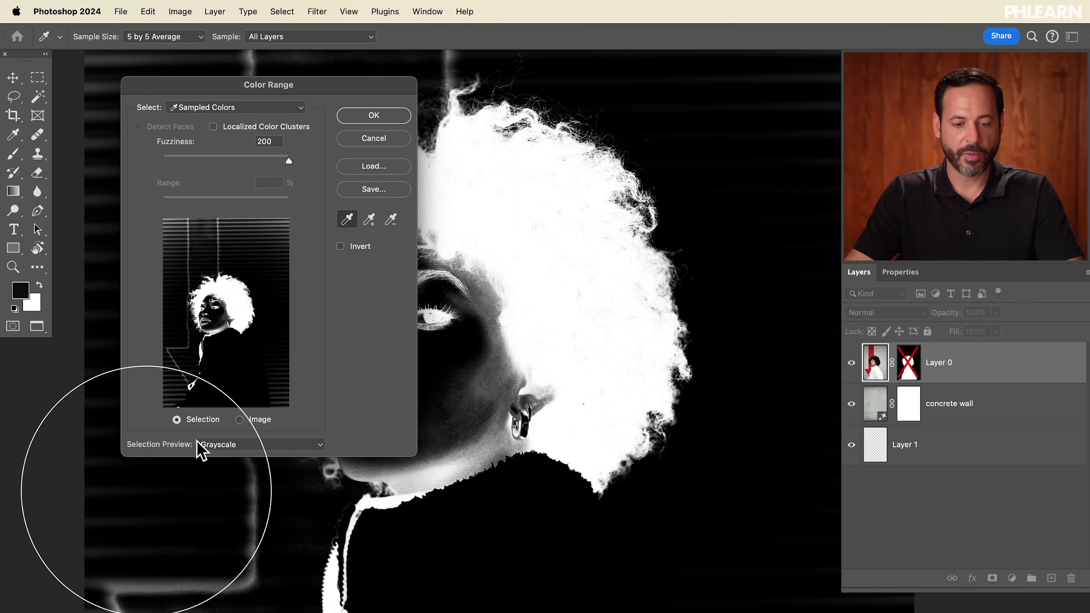
Step: Try sampling with the Color Range selection preview set to None, and return the preview to Grayscale
left_click(205, 445)
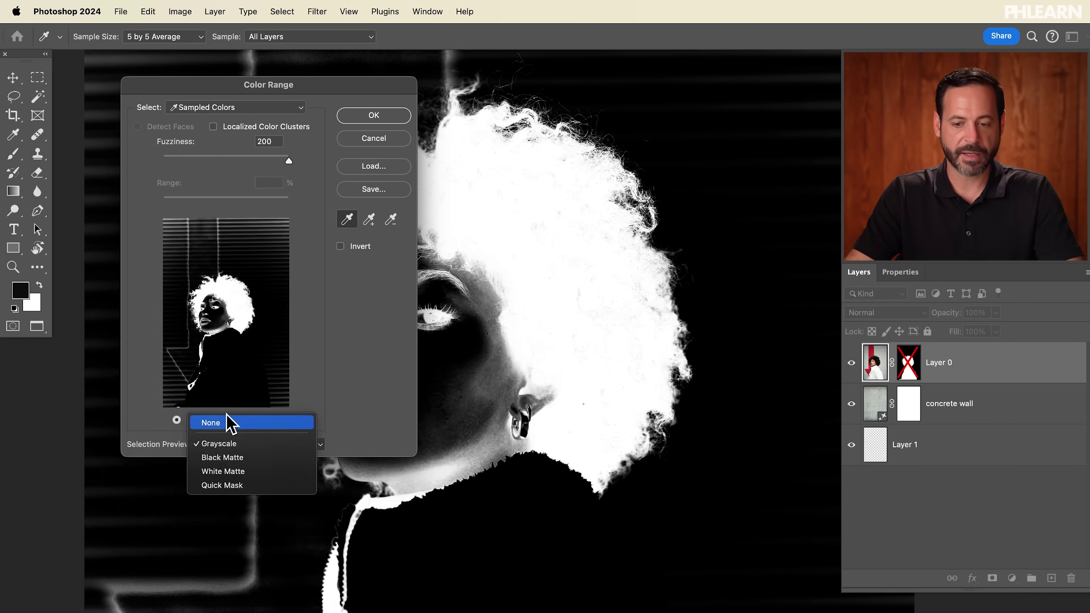
left_click(232, 428)
left_click(586, 308)
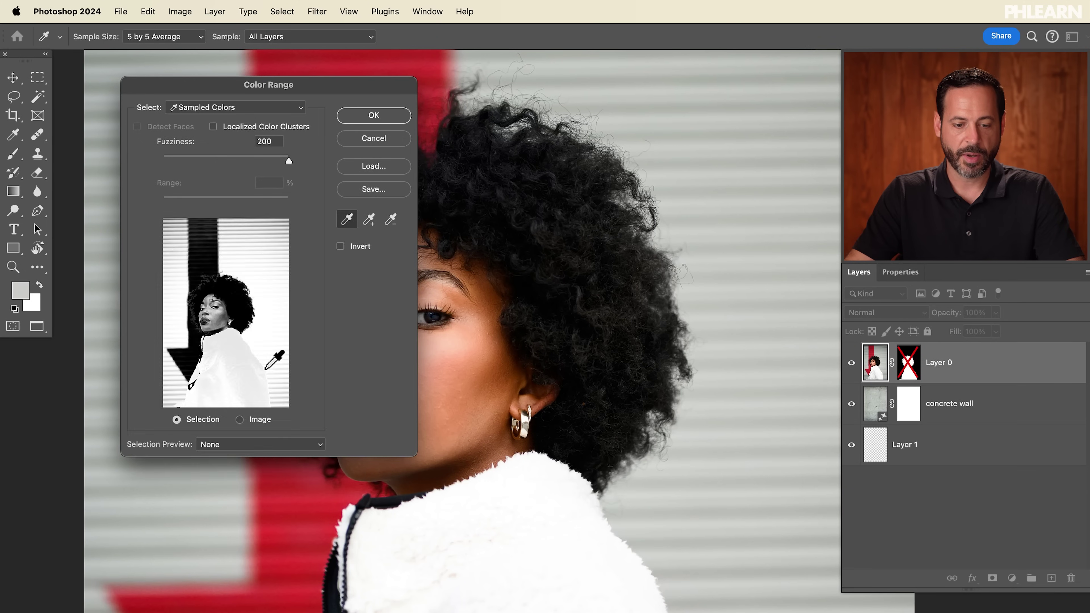
left_click(215, 445)
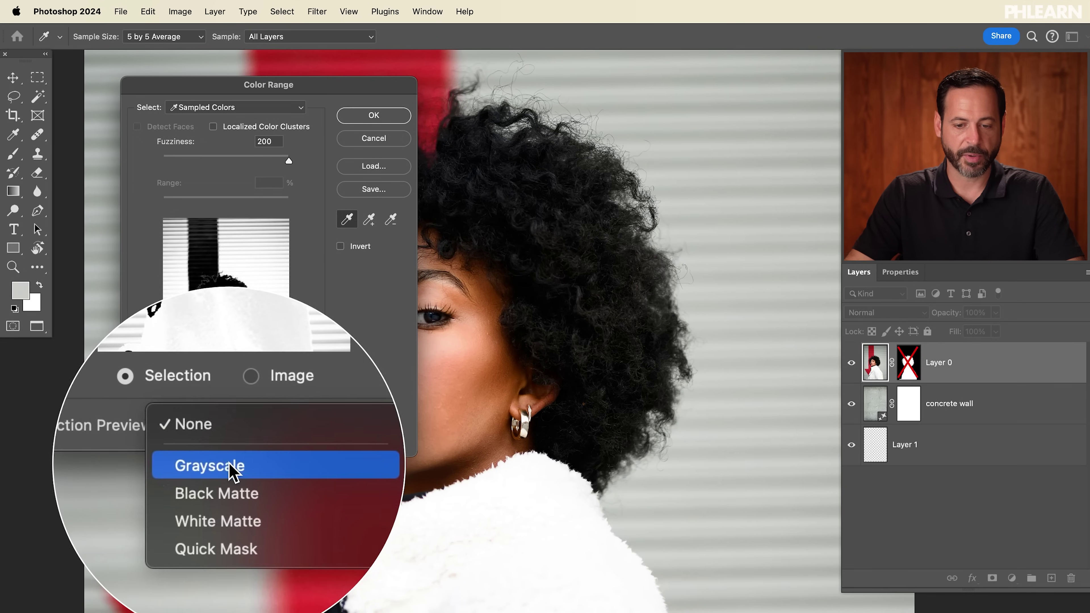
left_click(236, 468)
Step: Sample the woman's dark curls as the Color Range selection color, comparing against the wall behind her
left_click(571, 213)
left_click(671, 153)
left_click(558, 225)
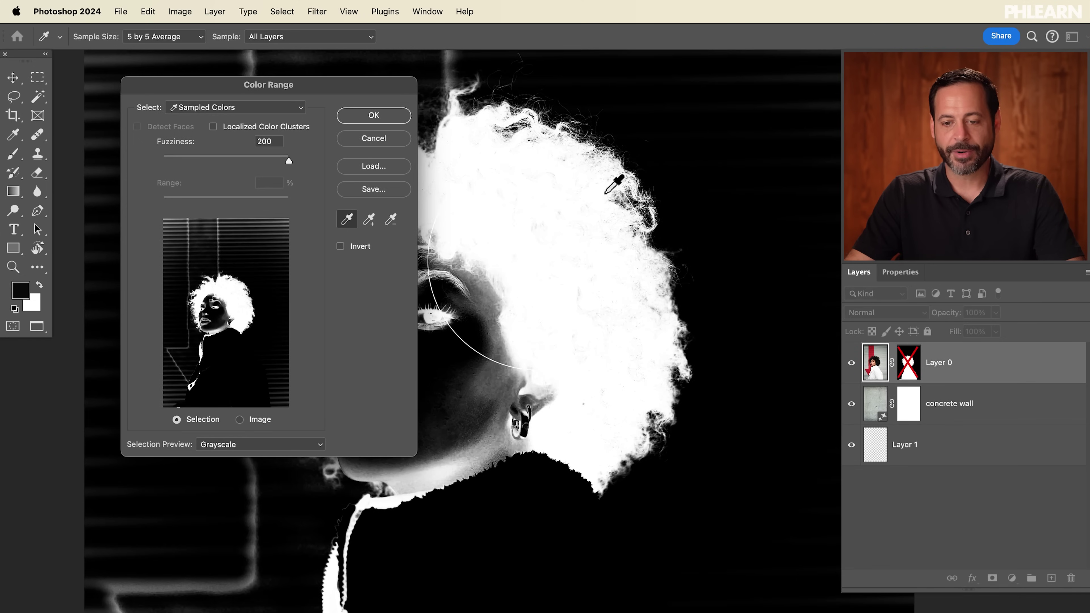
left_click(607, 206)
left_click(617, 223)
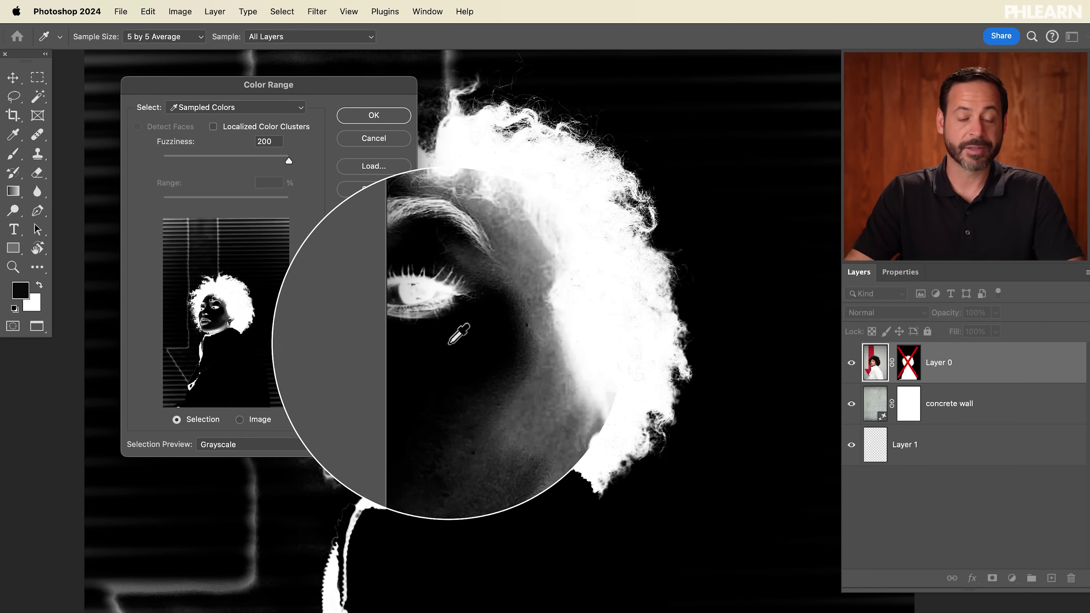
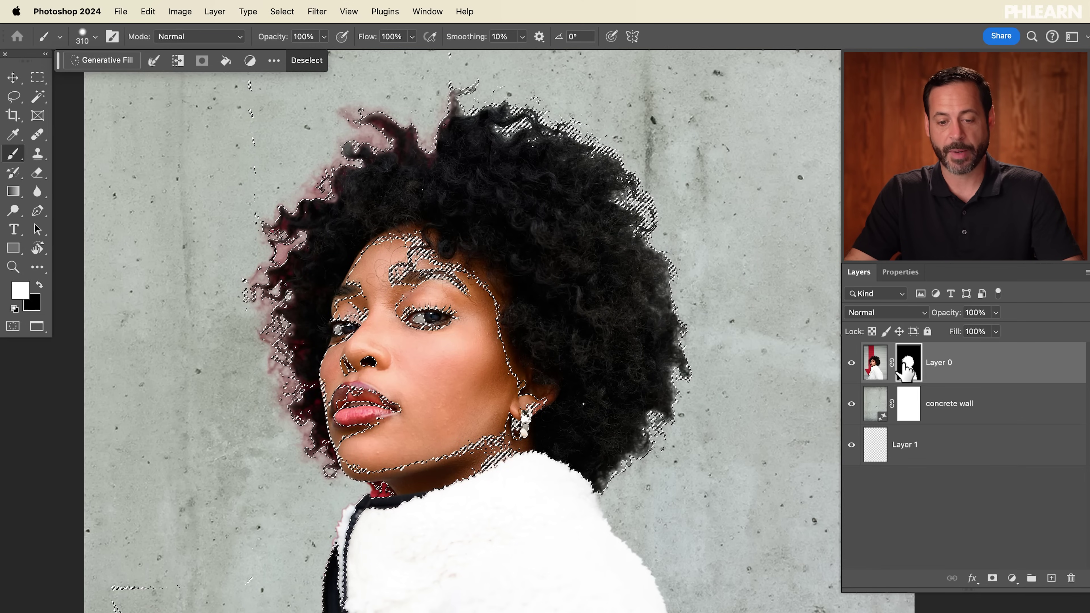
Step: Set the brush size to 218 and hide the selection outline around the curls on the hair's right side
left_click_drag(614, 218, 659, 217)
left_click_drag(637, 262, 524, 256)
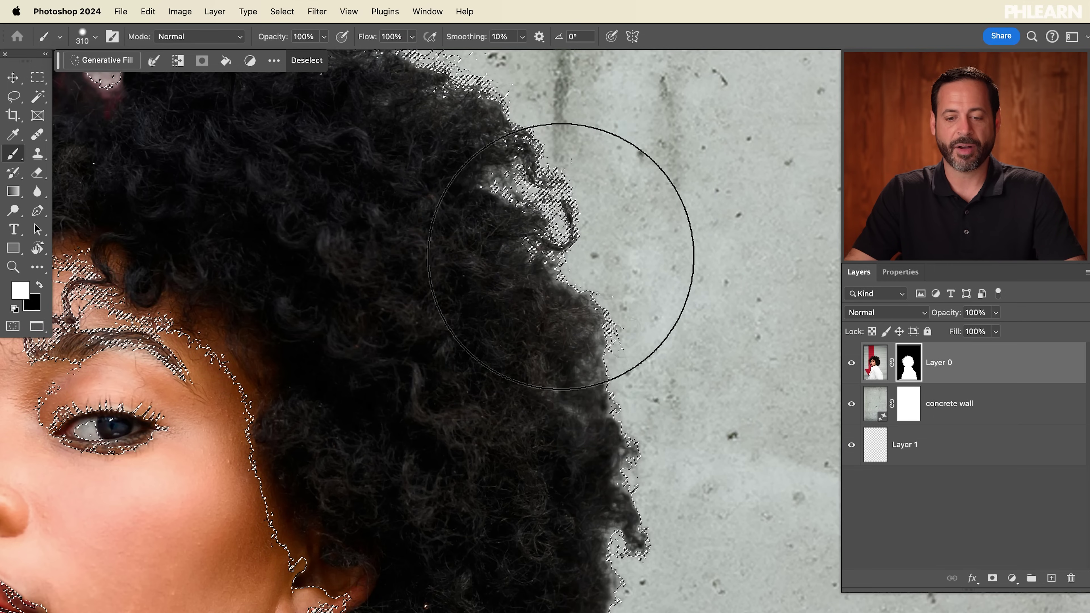
left_click_drag(576, 269, 530, 261, "ctrl+alt")
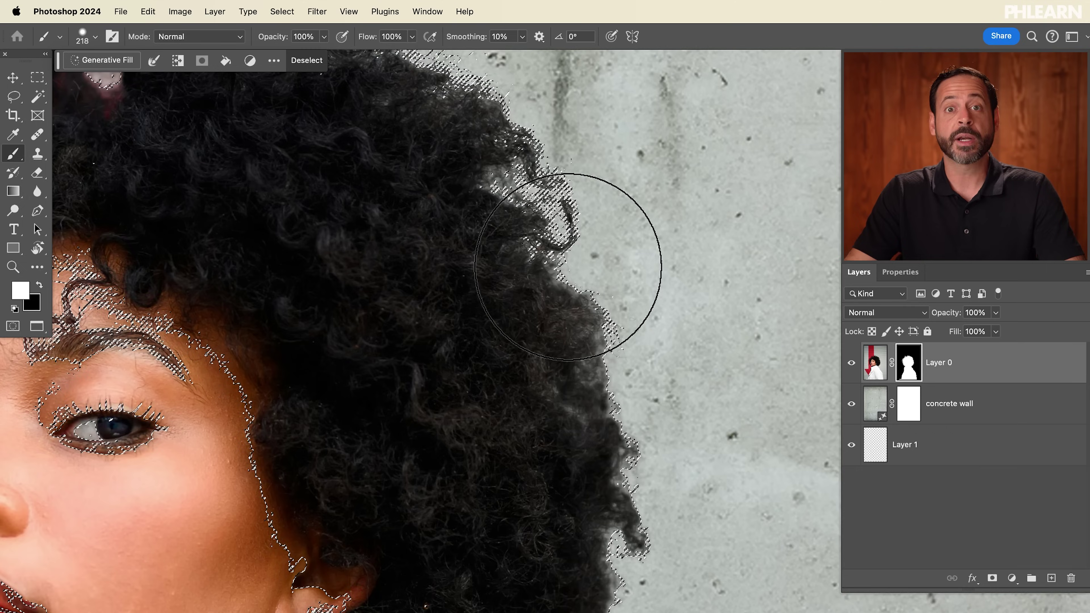
key("super+h")
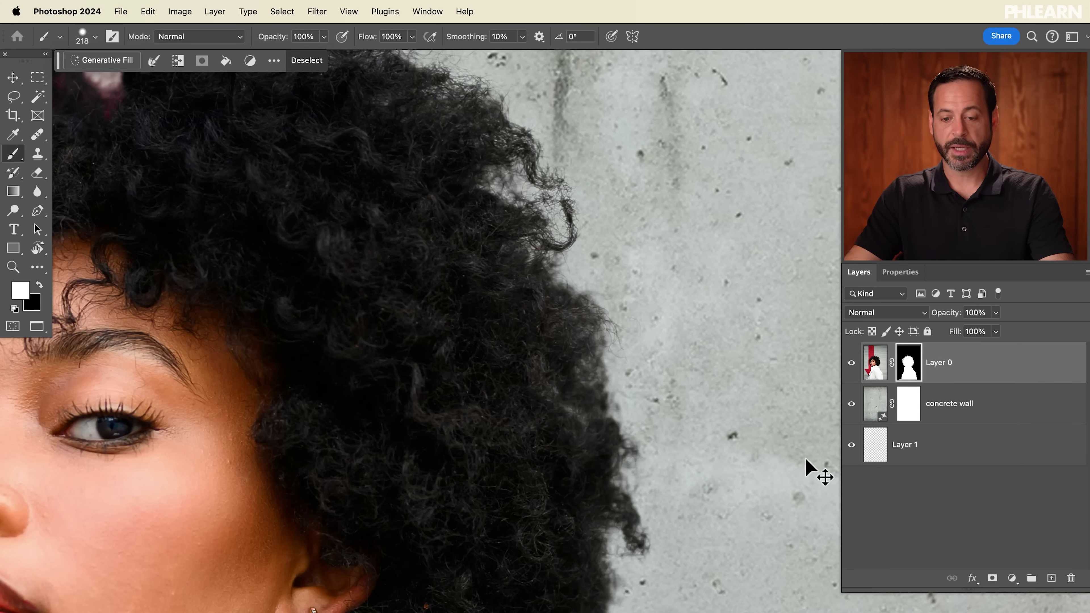
key("super+h")
key("super+h")
key("super+h")
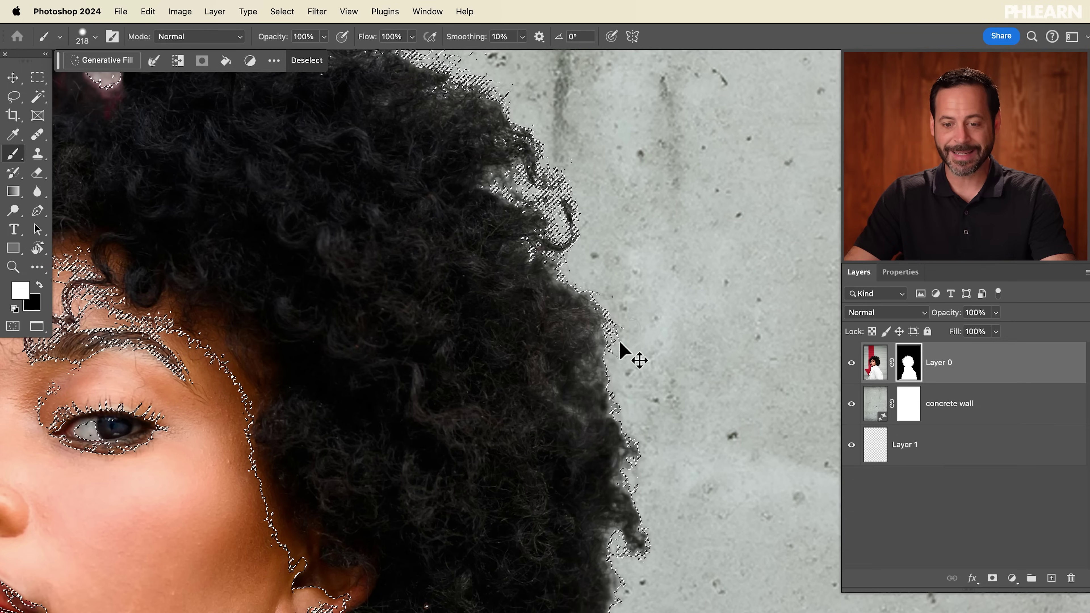
key("super+h")
key("super+h")
key("super+h")
key("super+h")
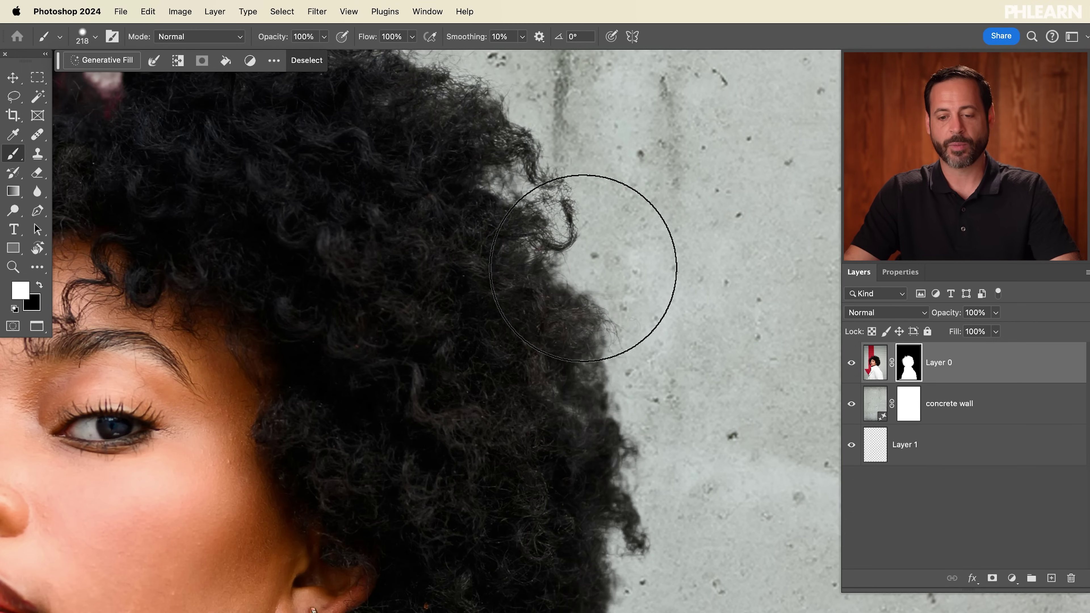
Step: Paint white on Layer 0's mask through the hair selection, restoring the outer curls around both sides of the head
mouse_move(632, 398)
left_mouse_down()
mouse_move(548, 396)
mouse_move(545, 380)
left_mouse_up()
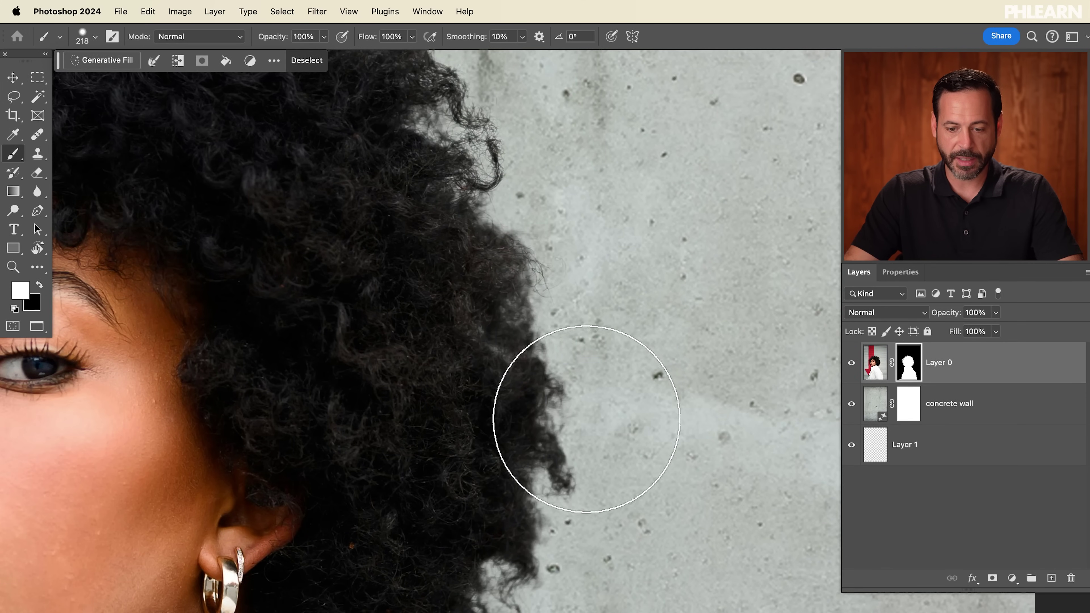
left_click_drag(531, 518, 519, 178)
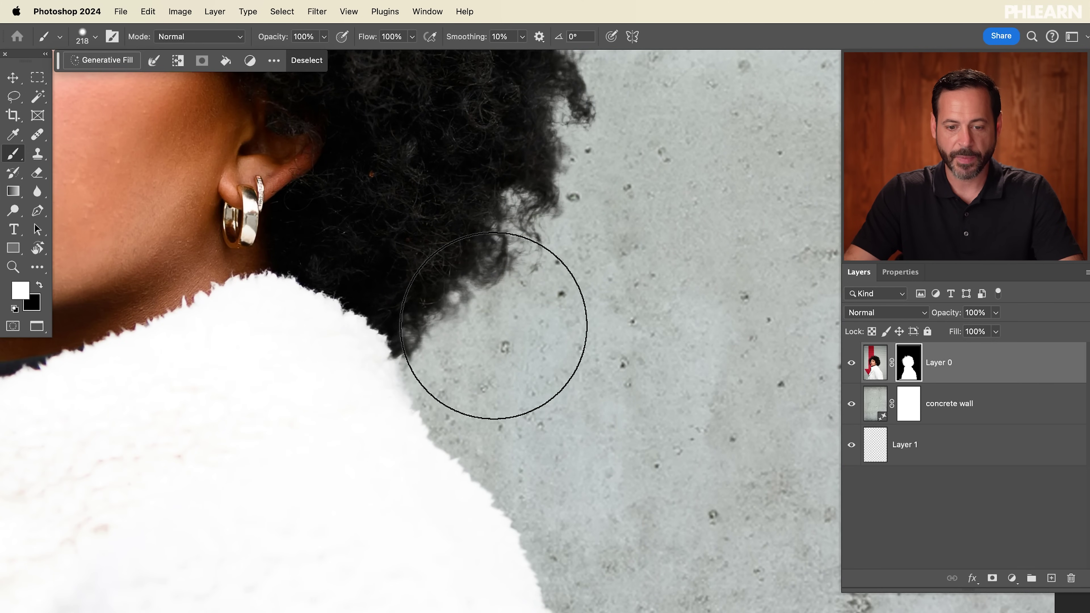
scroll(534, 378, "up", 5)
left_click_drag(566, 200, 598, 561)
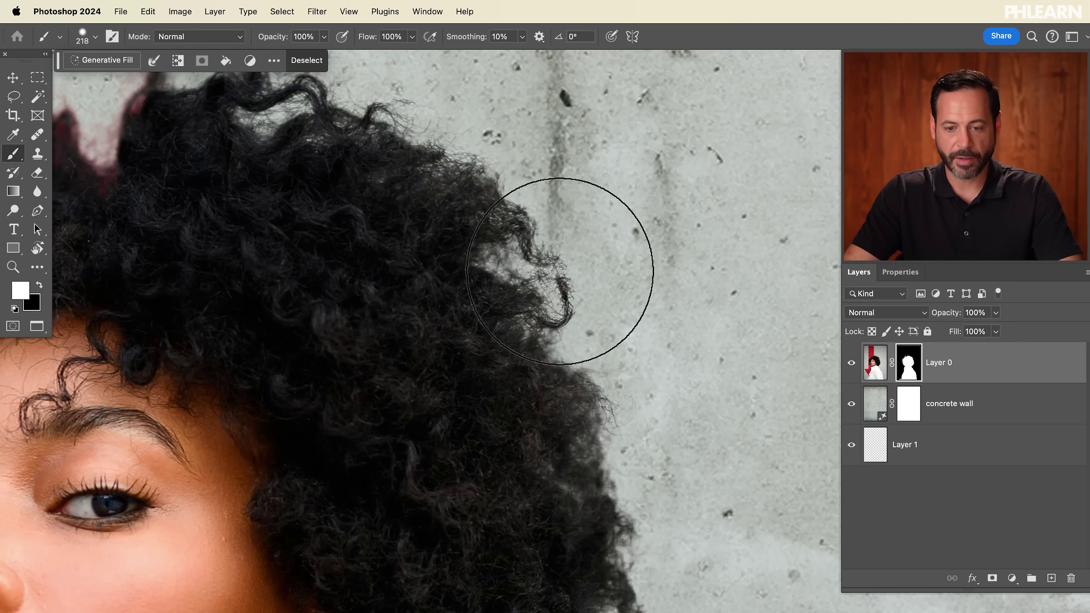
mouse_move(487, 227)
left_mouse_down()
mouse_move(505, 314)
mouse_move(616, 290)
mouse_move(498, 226)
mouse_move(468, 314)
mouse_move(430, 230)
mouse_move(358, 241)
mouse_move(274, 229)
mouse_move(286, 191)
mouse_move(302, 189)
mouse_move(250, 318)
mouse_move(287, 279)
mouse_move(164, 278)
mouse_move(236, 327)
mouse_move(411, 300)
mouse_move(369, 254)
mouse_move(367, 166)
mouse_move(273, 250)
mouse_move(347, 219)
mouse_move(233, 287)
mouse_move(293, 285)
mouse_move(183, 308)
mouse_move(151, 376)
mouse_move(206, 384)
mouse_move(145, 385)
mouse_move(118, 444)
mouse_move(124, 413)
mouse_move(161, 459)
mouse_move(197, 449)
mouse_move(260, 311)
mouse_move(271, 258)
mouse_move(297, 294)
mouse_move(313, 189)
mouse_move(448, 284)
mouse_move(499, 145)
mouse_move(560, 217)
mouse_move(606, 212)
mouse_move(663, 272)
left_mouse_up()
left_click_drag(357, 379, 514, 158)
mouse_move(326, 309)
left_mouse_down()
mouse_move(216, 392)
mouse_move(289, 373)
mouse_move(268, 437)
mouse_move(284, 438)
mouse_move(293, 517)
left_mouse_up()
left_click_drag(296, 505, 330, 309)
mouse_move(327, 318)
left_mouse_down()
mouse_move(319, 365)
mouse_move(340, 405)
left_mouse_up()
mouse_move(351, 465)
left_mouse_down()
mouse_move(360, 504)
mouse_move(405, 429)
mouse_move(370, 451)
left_mouse_up()
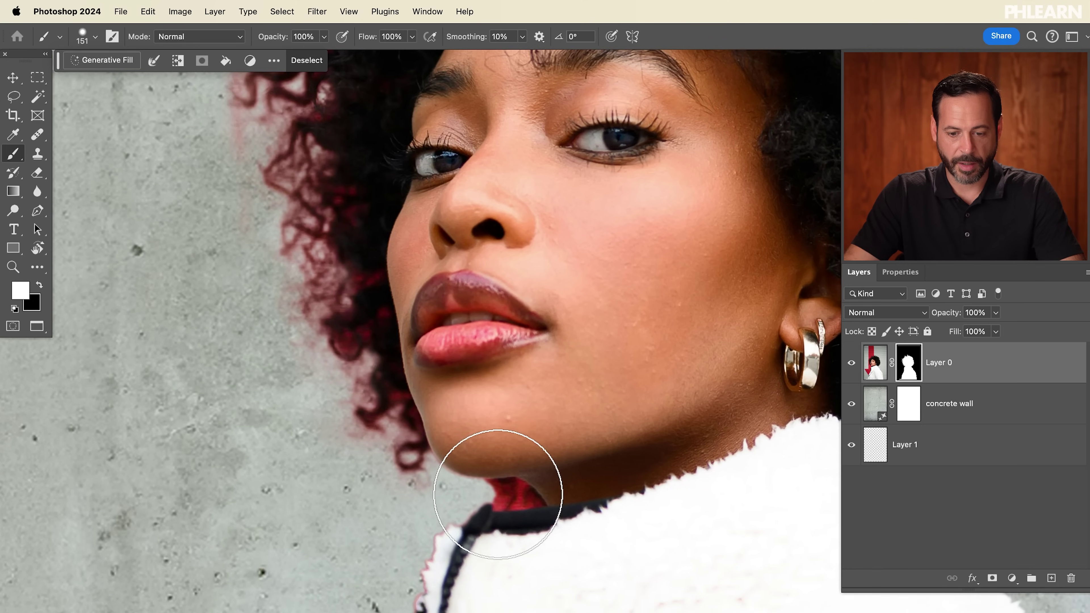
Step: Invert the hair selection and switch the painting color for Layer 0's mask to black, with the brush size at 90
mouse_move(507, 491)
left_mouse_down()
mouse_move(490, 493)
mouse_move(505, 462)
mouse_move(492, 453)
left_mouse_up()
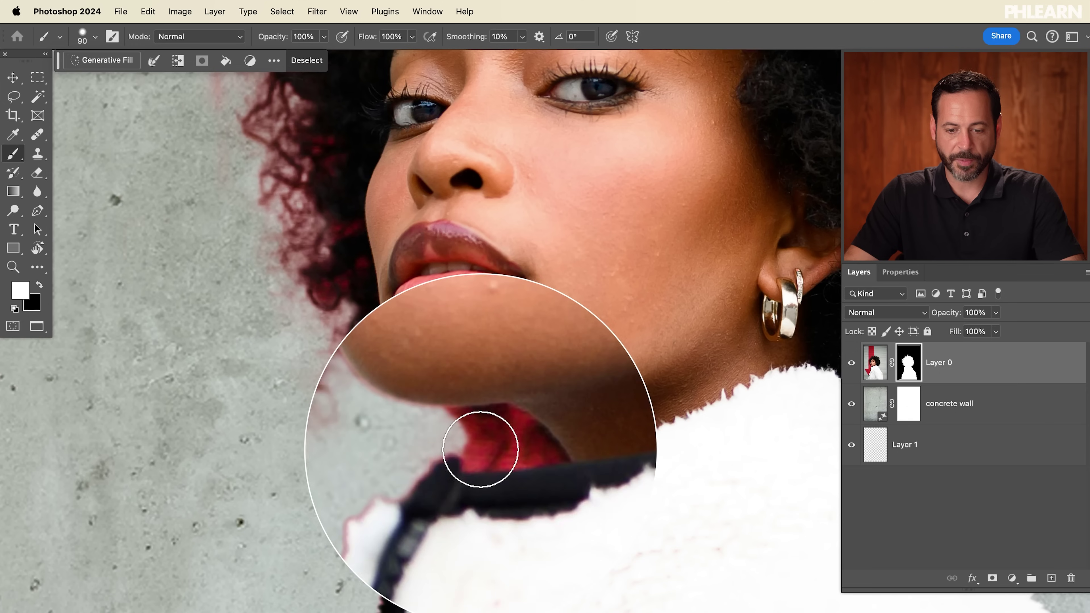
left_click(281, 12)
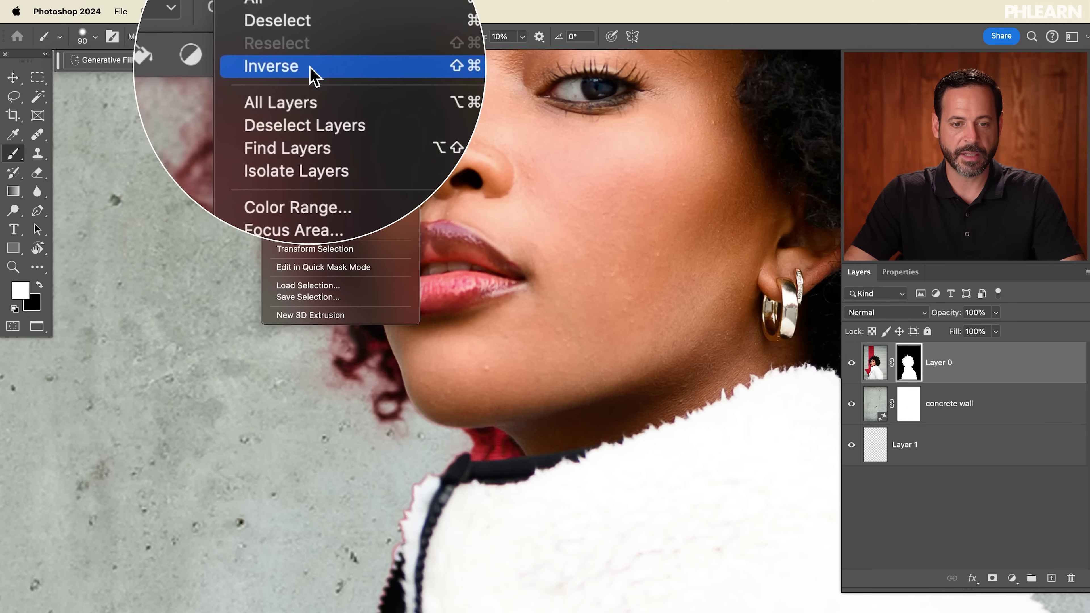
left_click(296, 67)
key("x")
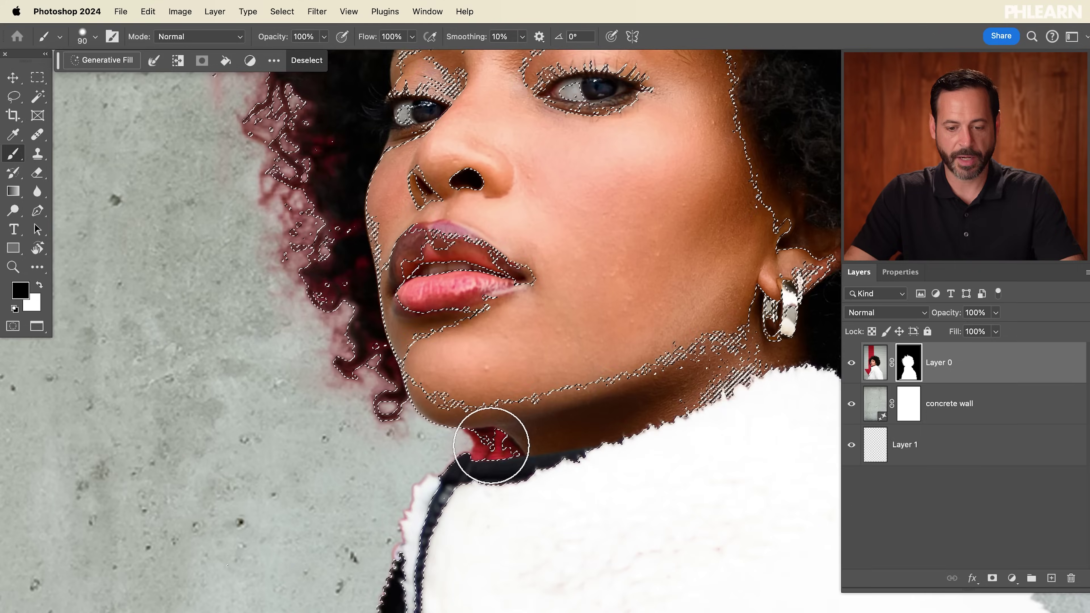
Step: Paint black at brush size 64 over the red patch between chin and collar with the selection outline hidden, and deselect
key("super+h")
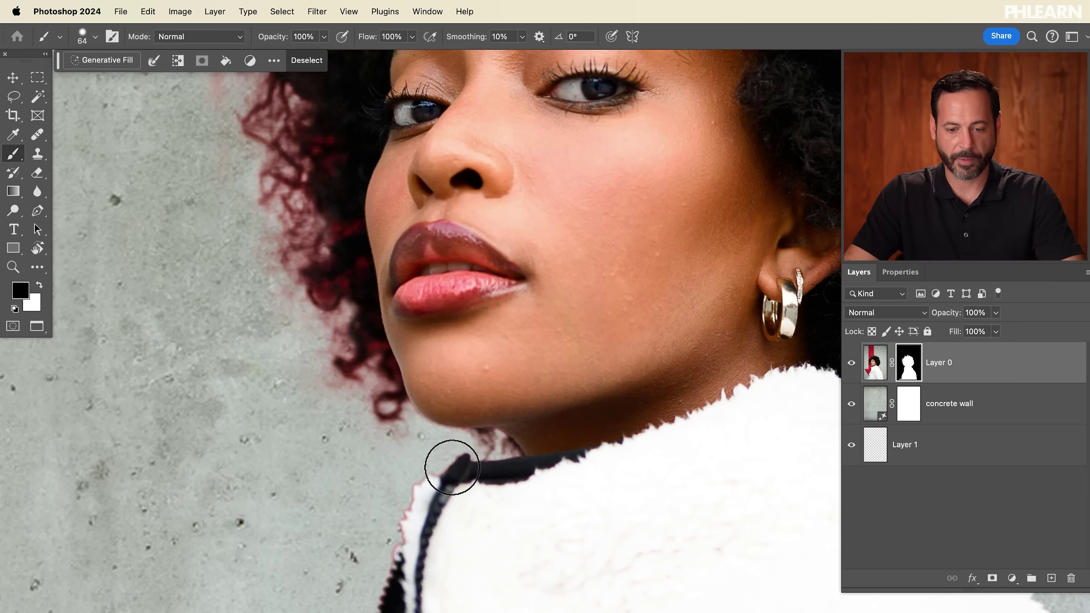
key("super+d")
scroll(567, 416, "down", 6)
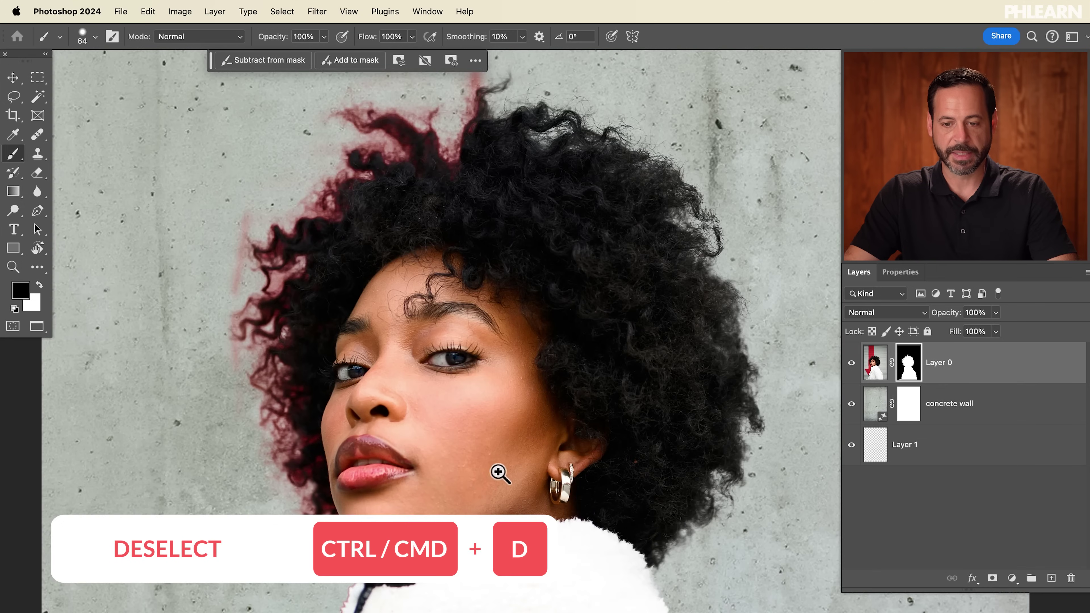
left_click_drag(498, 472, 476, 461)
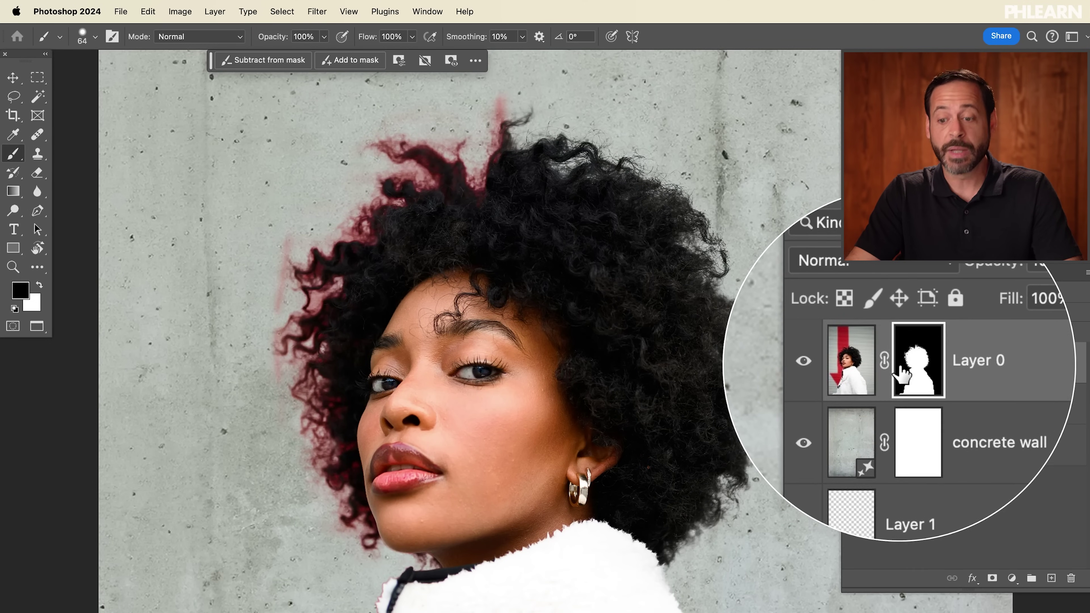
Step: Add a new layer above Layer 0 and paint sampled dark hair color over the upper-left red curls at brush size 200
left_click(1051, 578)
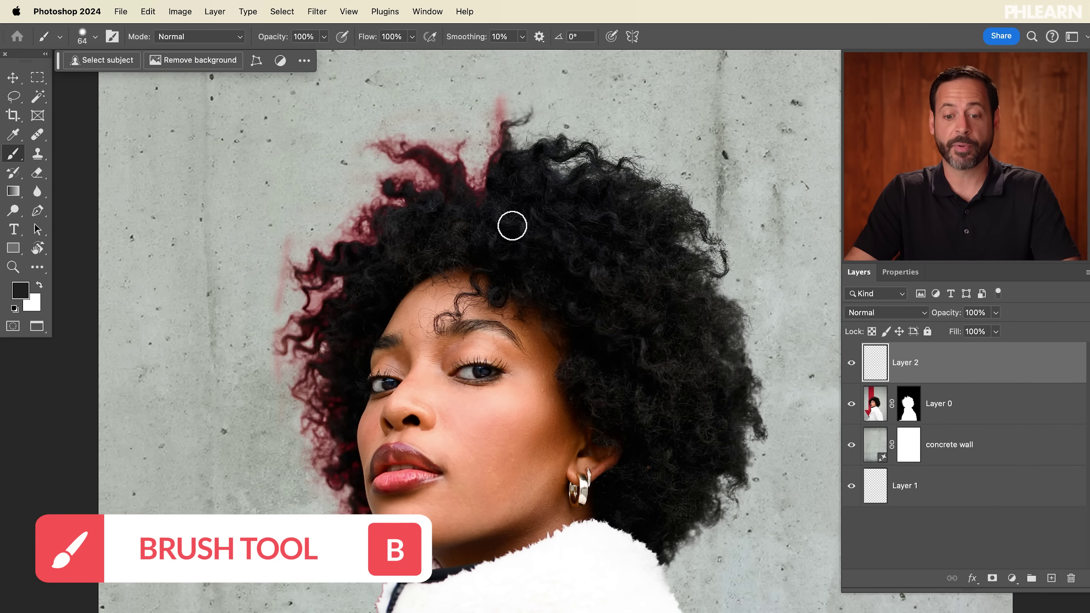
left_click_drag(533, 225, 521, 214)
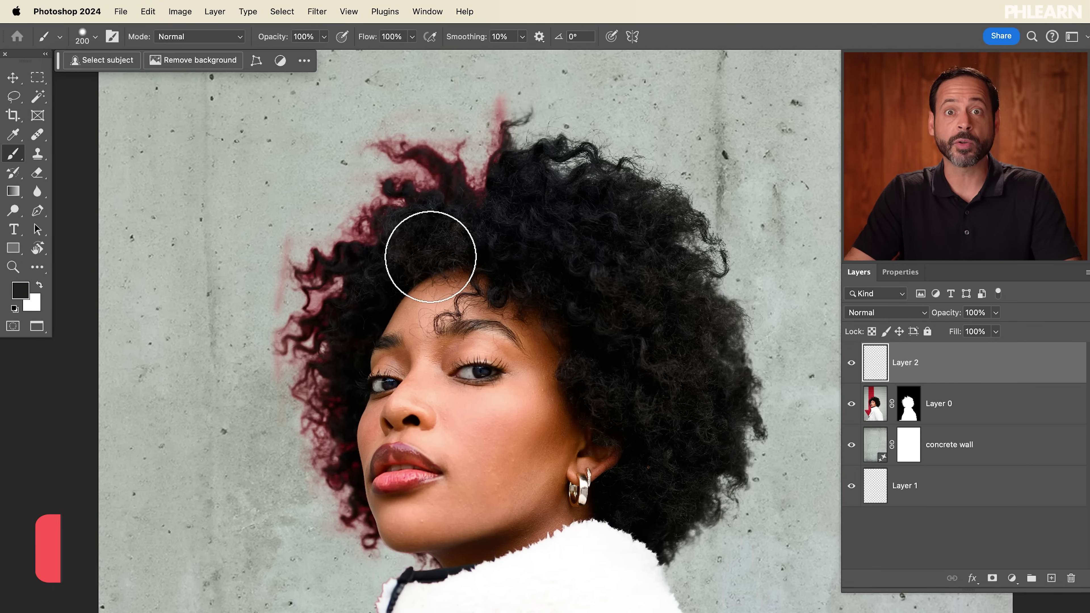
key("alt")
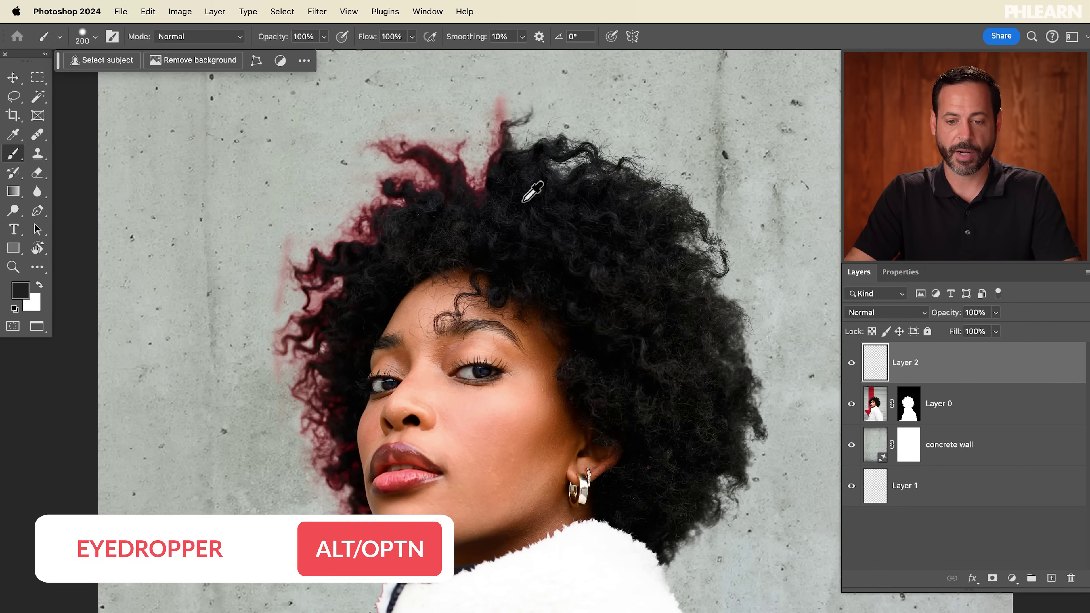
mouse_move(516, 201)
left_mouse_down()
mouse_move(508, 217)
mouse_move(508, 207)
left_mouse_up()
mouse_move(425, 196)
left_mouse_down()
mouse_move(372, 194)
mouse_move(426, 115)
mouse_move(428, 180)
mouse_move(512, 120)
mouse_move(352, 215)
mouse_move(397, 214)
mouse_move(465, 171)
left_mouse_up()
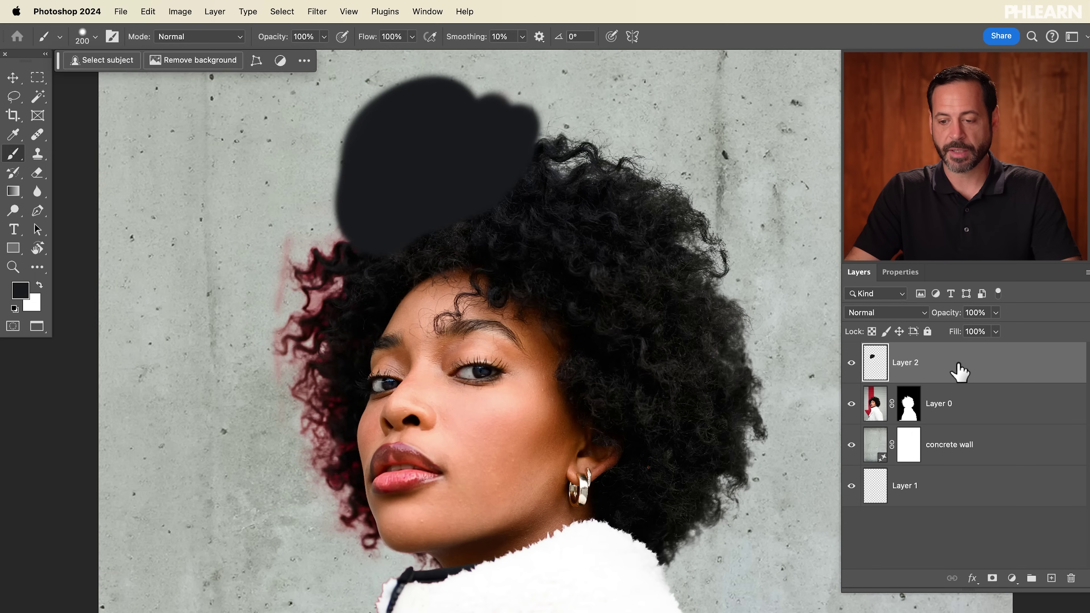
Step: Set Layer 2's blend mode to Color in its layer style blending options
double_click(960, 372)
left_click_drag(614, 277, 759, 273)
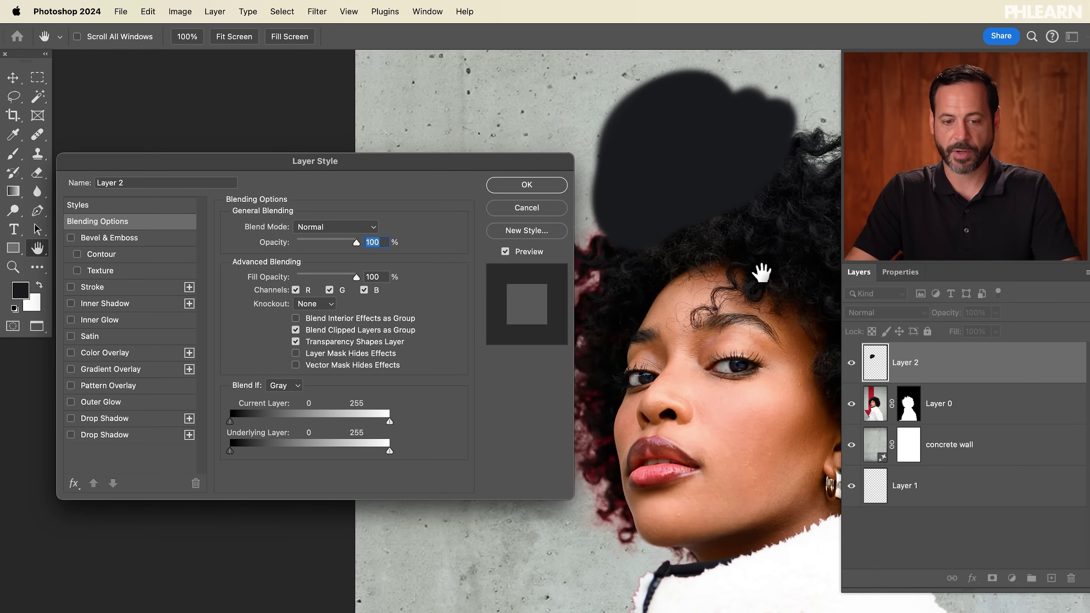
left_click(335, 227)
left_click(365, 166)
left_click_drag(365, 165, 369, 46)
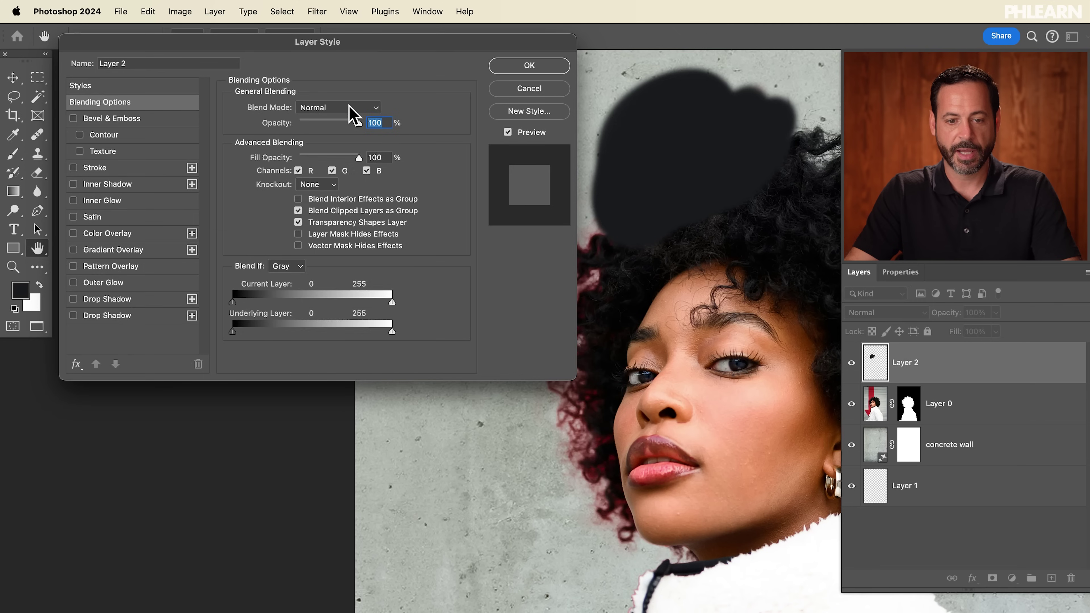
left_click(353, 113)
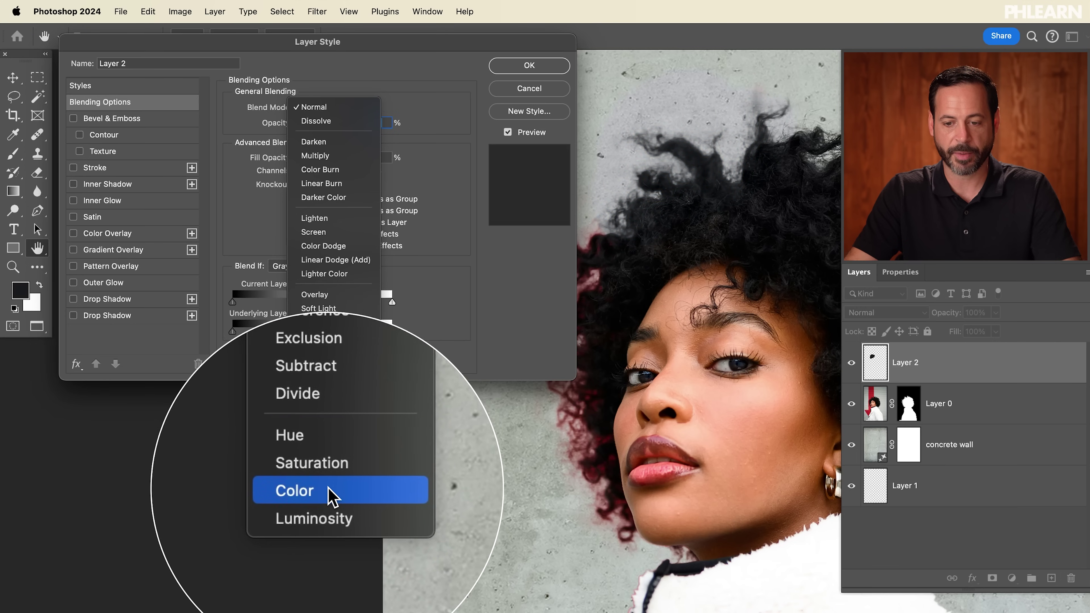
left_click(330, 492)
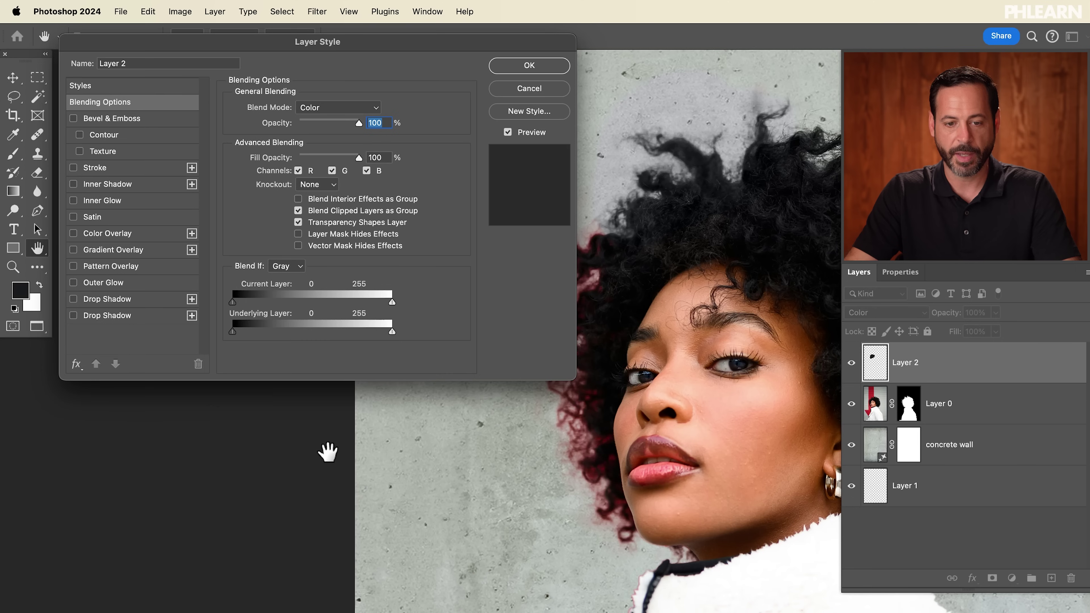
left_click(529, 67)
Step: Paint the dark hair color on Layer 2 over the remaining red fringe down the left side of the hair
left_click_drag(620, 297, 378, 307)
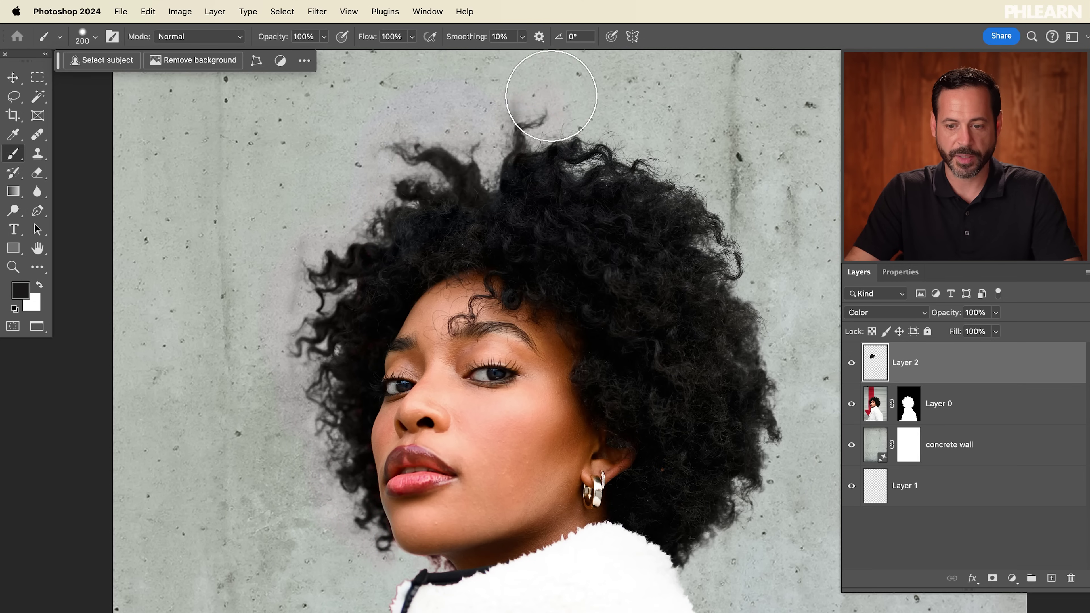
left_click_drag(560, 300, 549, 316)
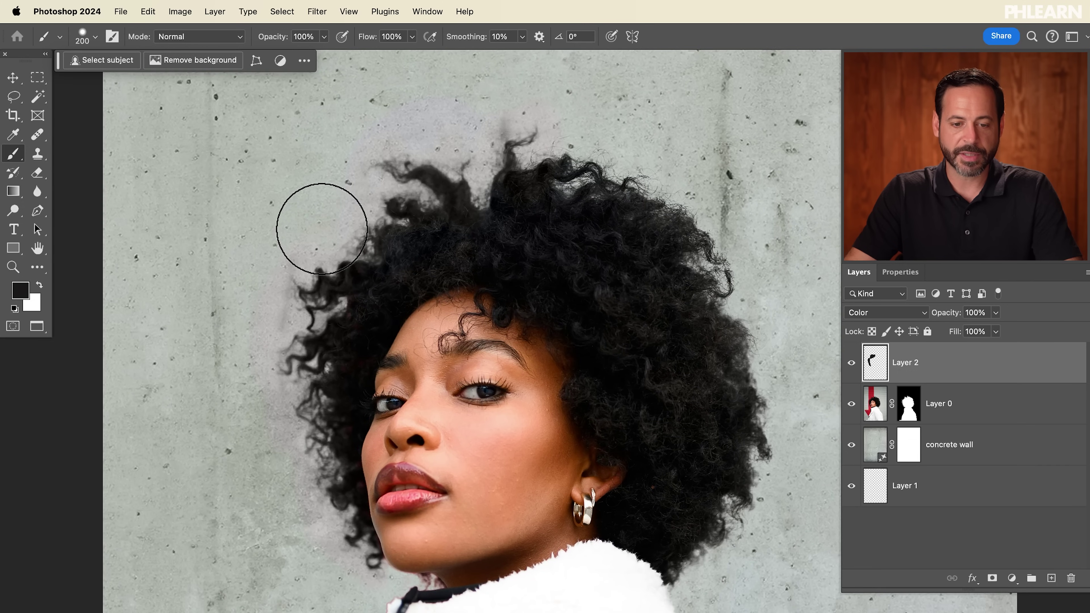
left_click_drag(263, 297, 339, 292)
Step: Sample the pink of the lips and paint it across the top of the hair on Layer 2 at brush size 400
mouse_move(267, 346)
left_mouse_down()
mouse_move(273, 258)
mouse_move(235, 137)
mouse_move(204, 193)
left_mouse_up()
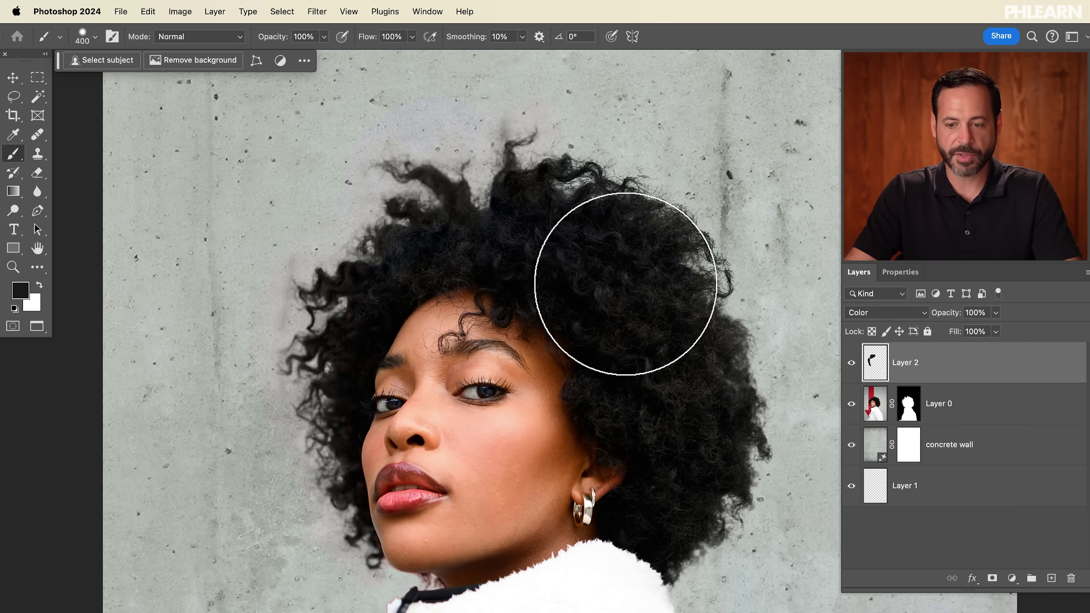
left_click(410, 498, "alt")
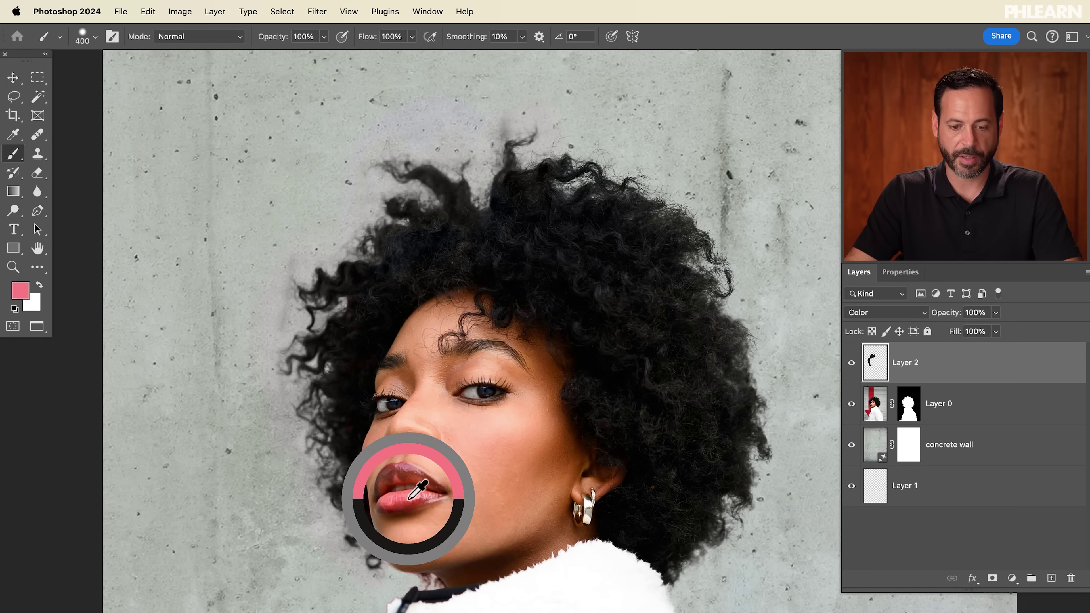
mouse_move(388, 326)
left_mouse_down()
mouse_move(413, 208)
mouse_move(382, 188)
mouse_move(297, 291)
mouse_move(410, 268)
mouse_move(482, 194)
mouse_move(445, 180)
left_mouse_up()
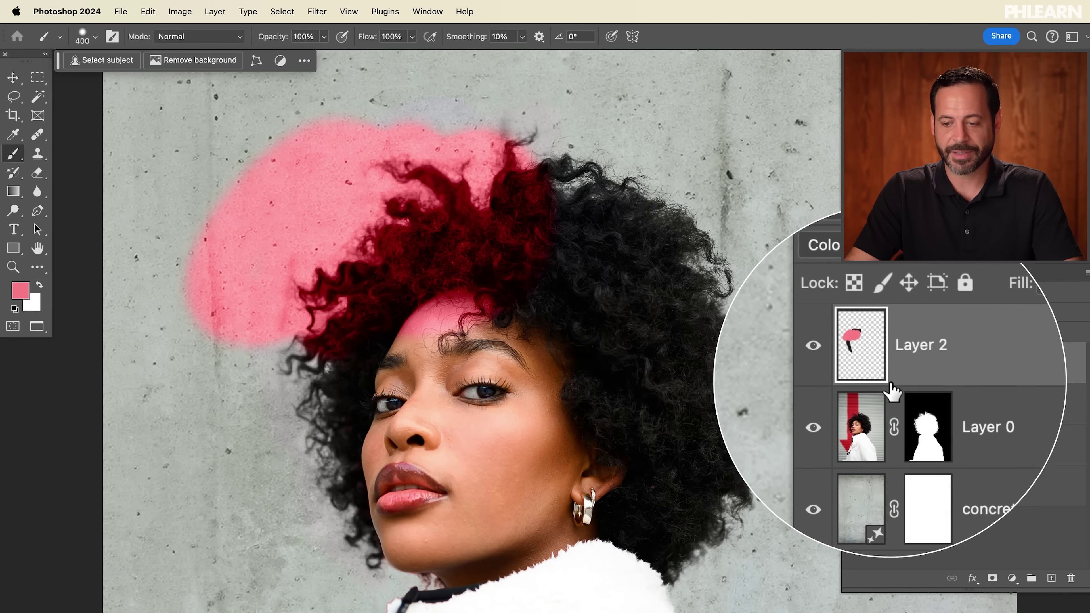
mouse_move(567, 248)
left_mouse_down()
mouse_move(666, 175)
mouse_move(462, 175)
mouse_move(377, 249)
mouse_move(321, 204)
mouse_move(292, 326)
left_mouse_up()
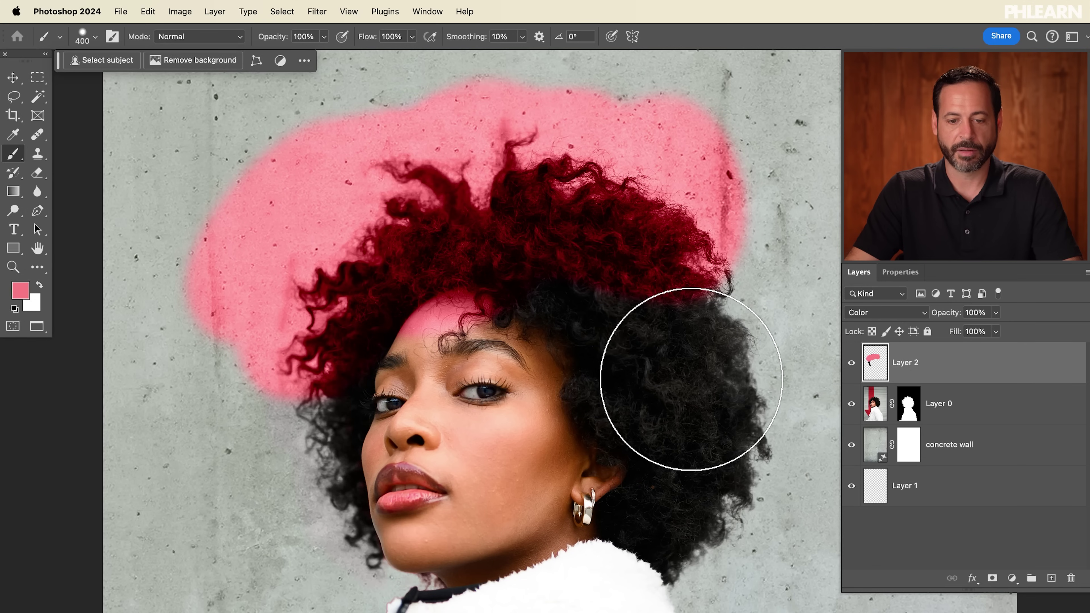
Step: Undo the broad pink strokes and paint one small pink patch over the upper-left curls and adjoining wall
key("super+z")
key("super+z")
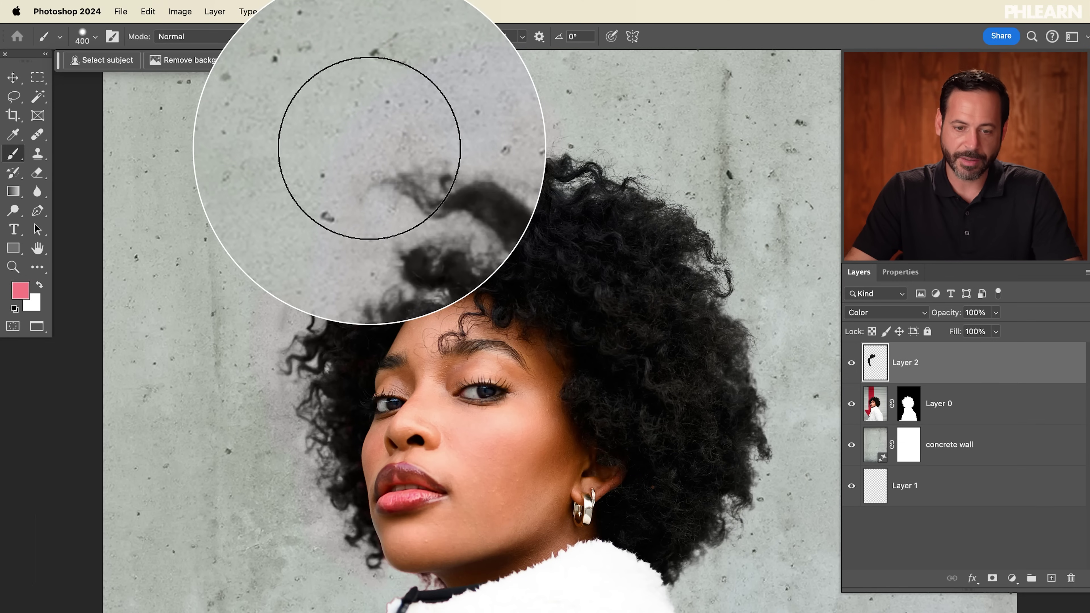
mouse_move(380, 206)
left_mouse_down()
mouse_move(372, 195)
mouse_move(424, 181)
left_mouse_up()
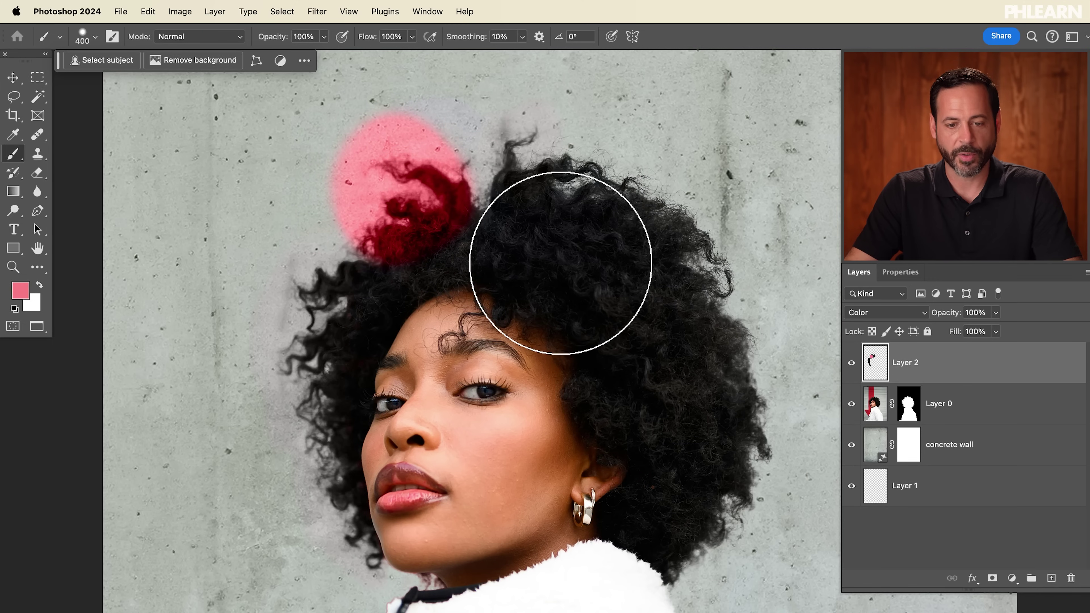
Step: Toggle Layer 2's visibility to compare how its color affects the hair and the wall
left_click(851, 363)
left_click(852, 362)
left_click(851, 362)
left_click(852, 362)
left_click(851, 363)
left_click(851, 362)
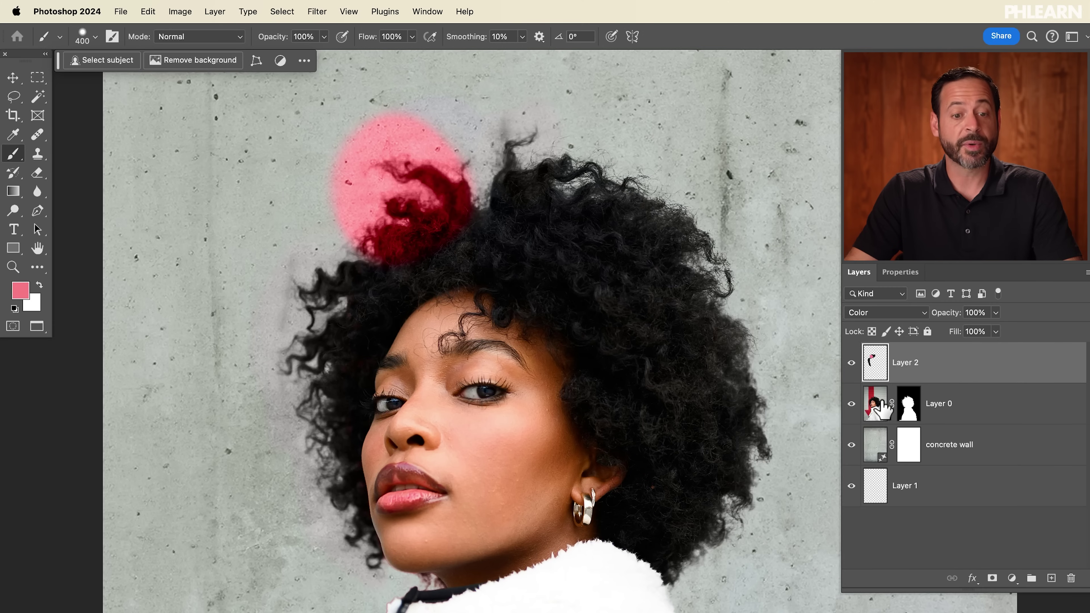
Step: Clip Layer 2 to Layer 0 with a clipping mask and check the layer's effect
left_click(214, 11)
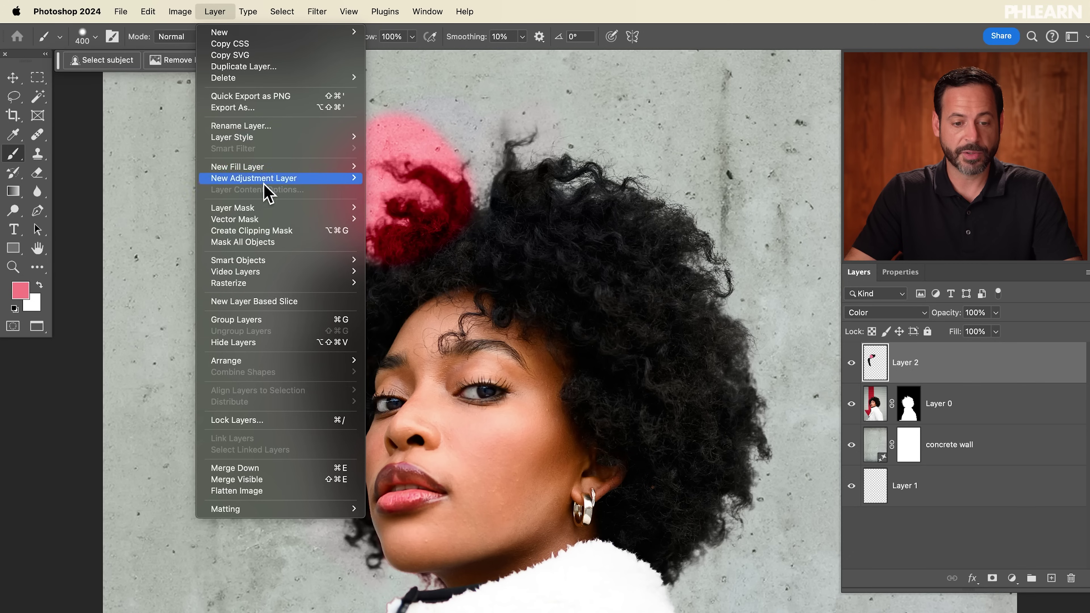
left_click(284, 230)
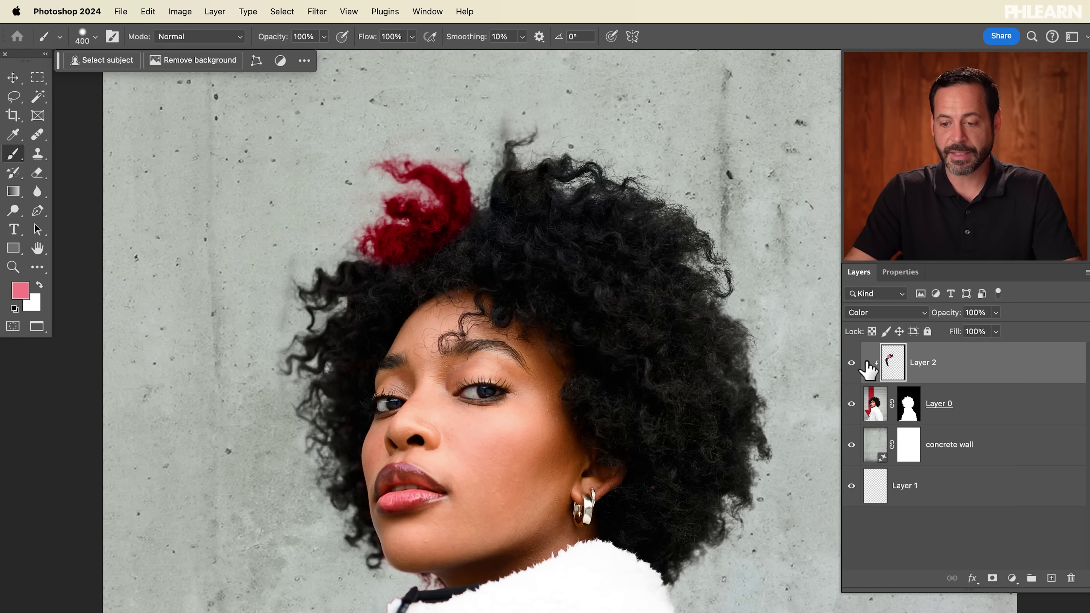
left_click(850, 366)
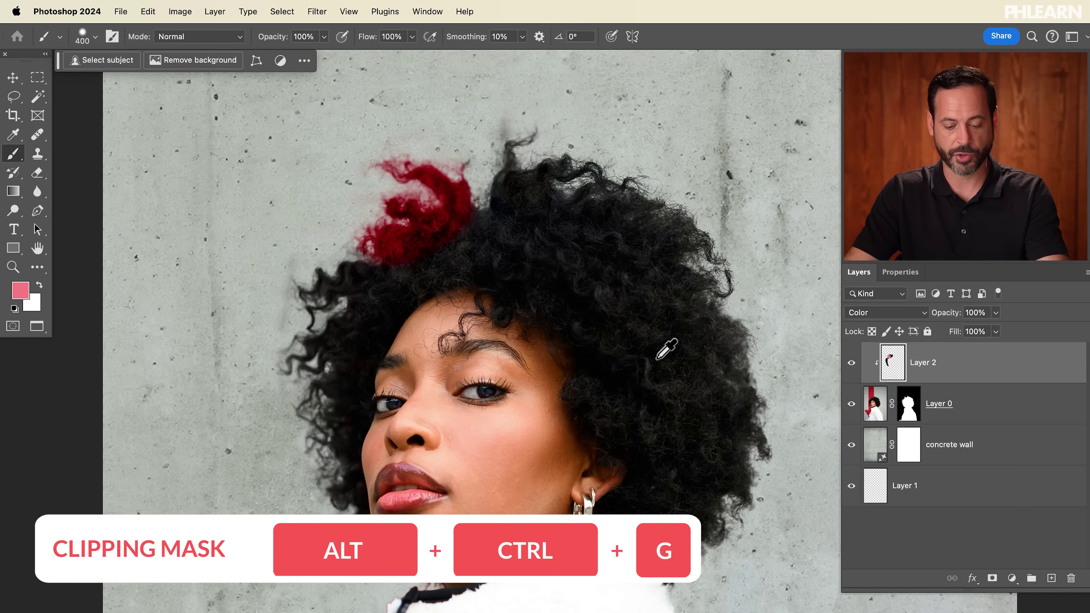
Step: Release and reapply Layer 2's clipping mask to compare the color spill, leaving it clipped to Layer 0
key("alt+super+g")
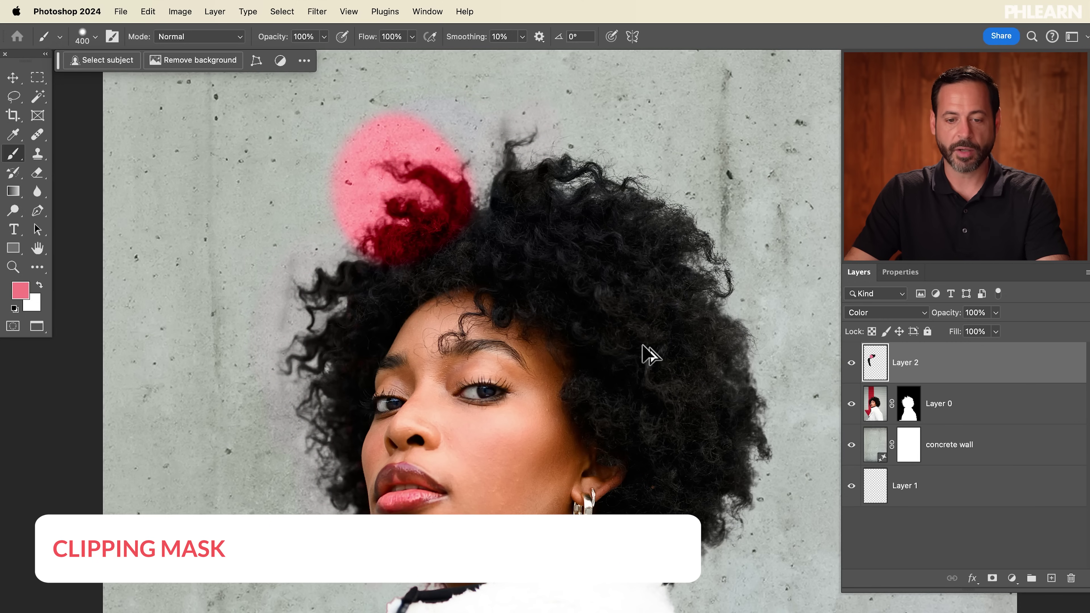
key("alt+super+g")
key("alt+super+g")
key("alt+super+g")
key("alt+super+g")
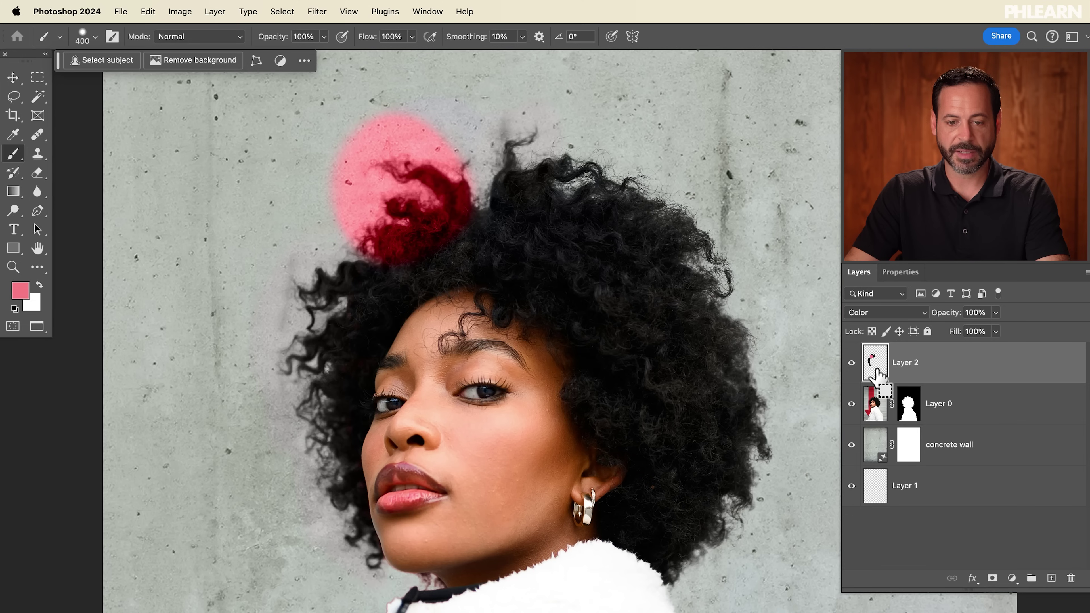
key("alt+super+g")
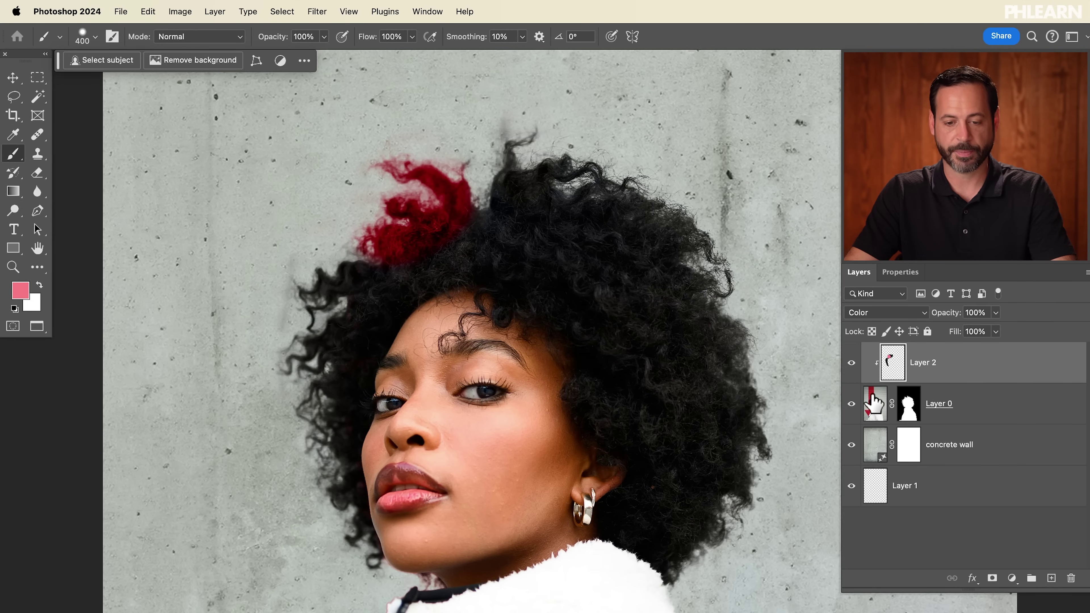
Step: Erase the pink patch on Layer 2 and paint a sampled dark hair color over the red-fringed upper-left curls at brush size 167
key("e")
left_click_drag(403, 206, 433, 204)
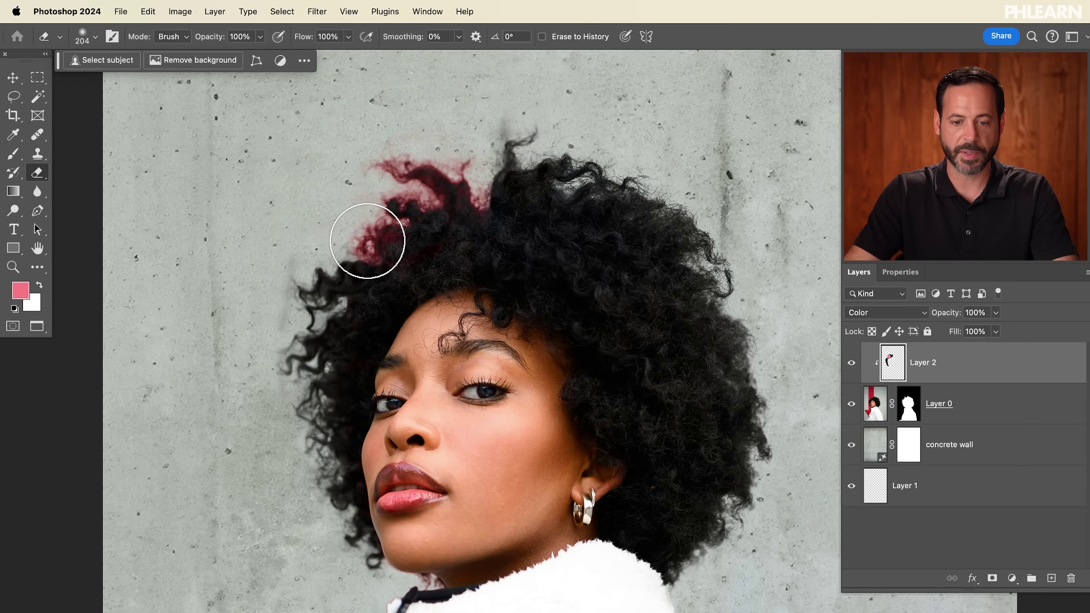
key("b")
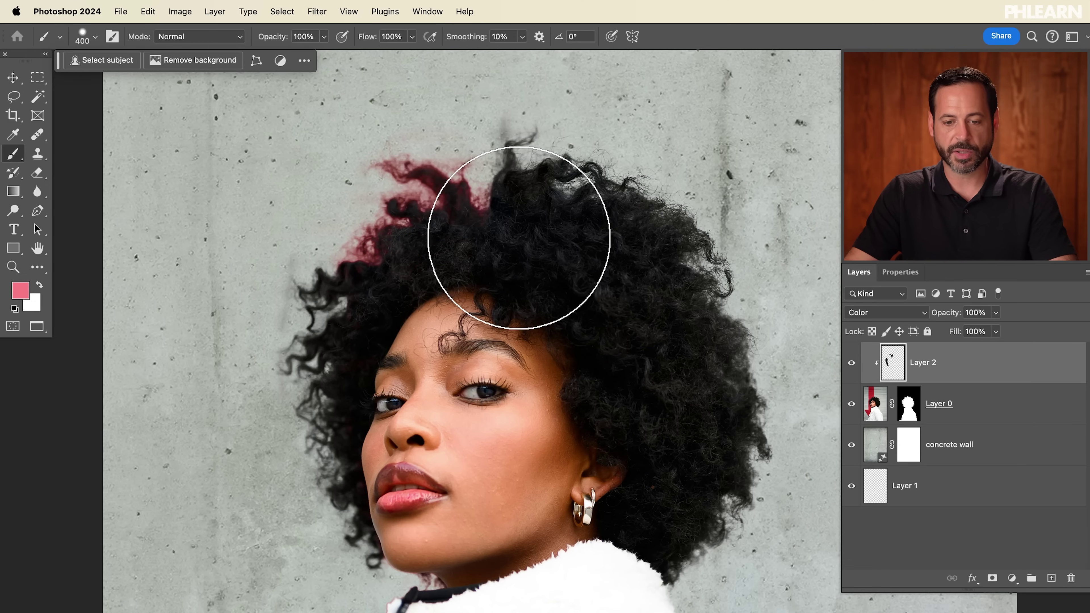
left_click_drag(518, 232, 472, 238)
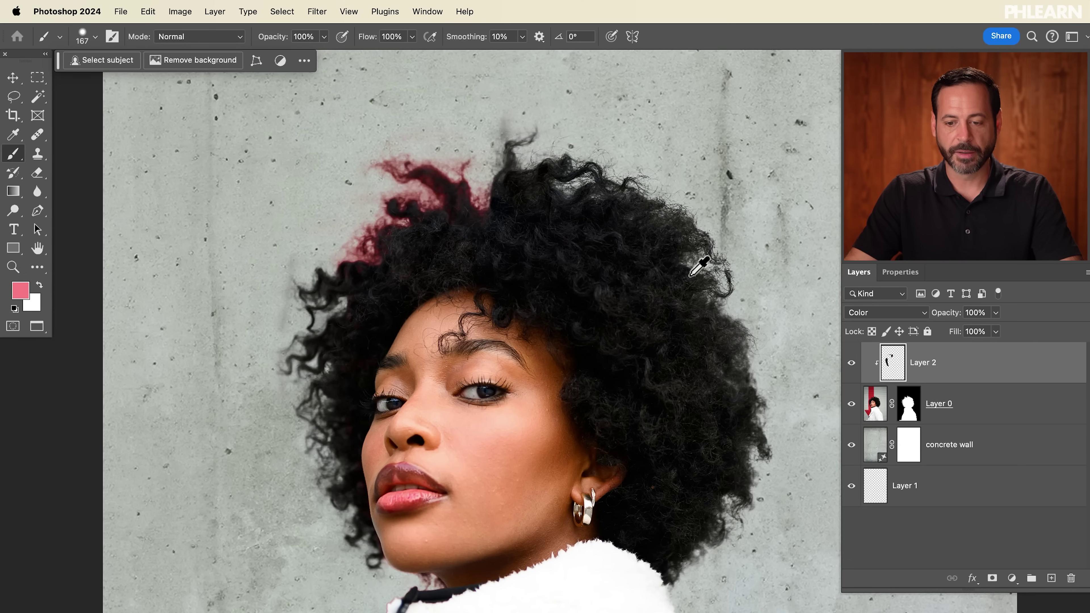
mouse_move(675, 350)
left_mouse_down()
mouse_move(669, 390)
mouse_move(737, 350)
left_mouse_up()
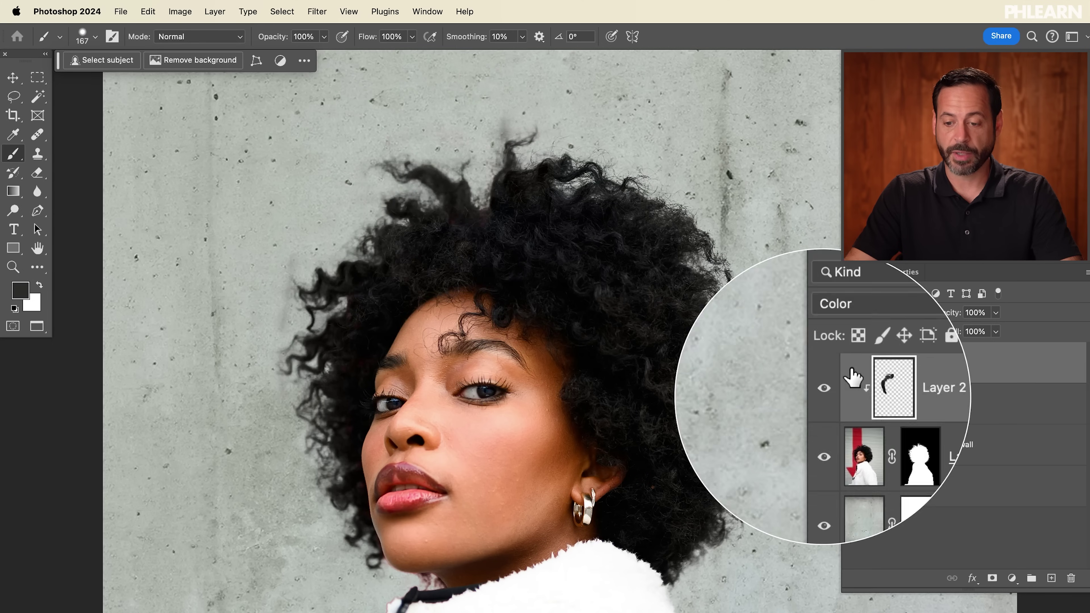
left_click(851, 364)
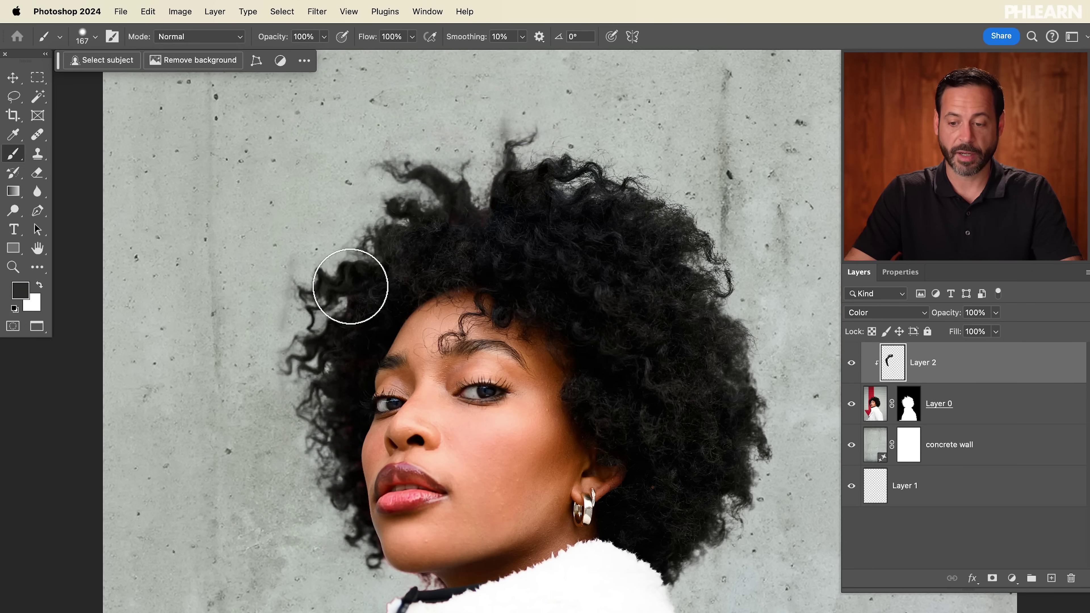
Step: Paint the dark hair color on Layer 2 over the red-tinted strands beneath the chin at brush size 60
left_click(907, 404)
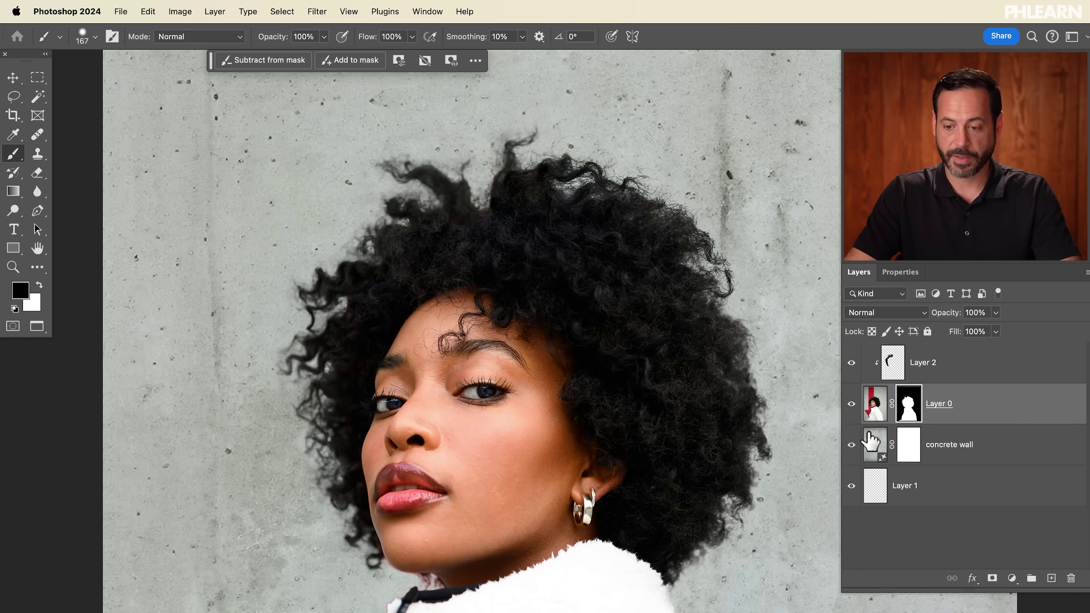
left_click(921, 368)
left_click_drag(431, 579, 416, 593)
left_click_drag(426, 580, 441, 346)
left_click_drag(441, 304, 509, 309)
key("bracketleft")
key("bracketleft")
key("bracketleft")
key("bracketleft")
key("bracketleft")
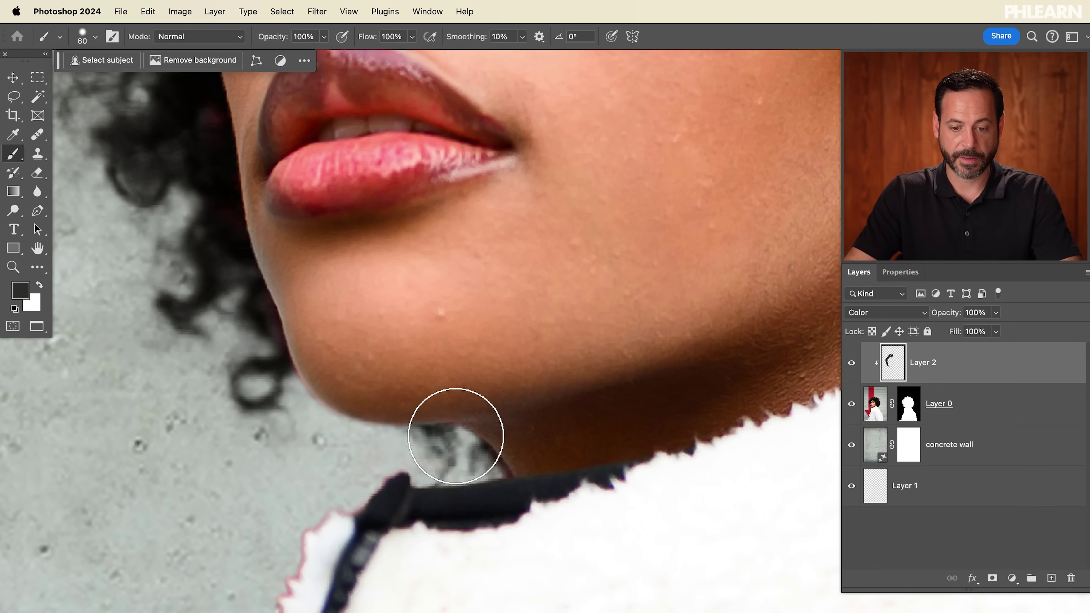
left_click_drag(558, 388, 379, 507)
left_click_drag(442, 437, 411, 472)
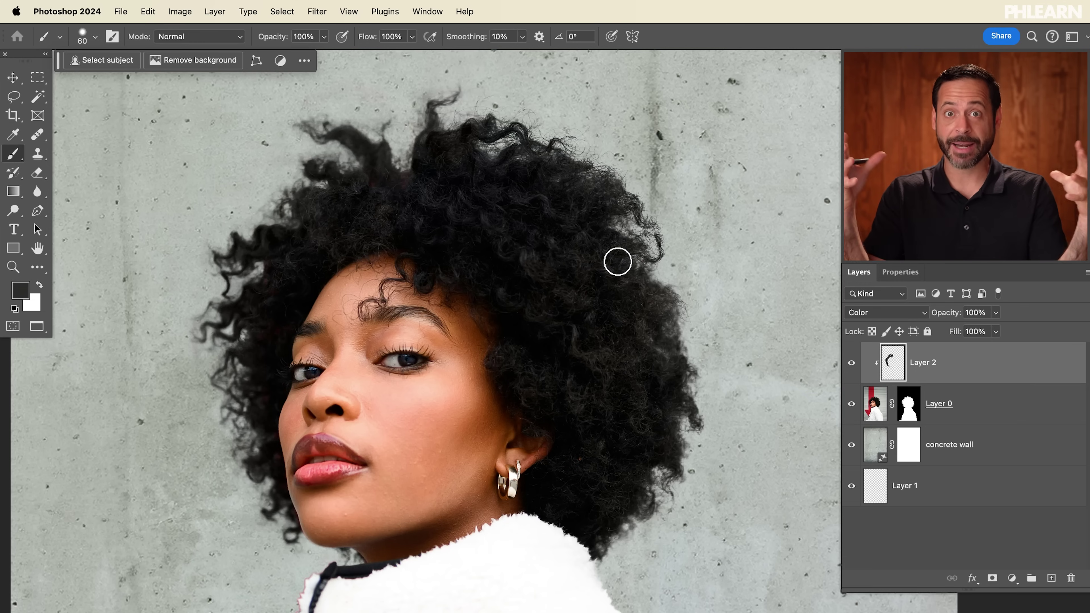
Step: Toggle Layer 2's visibility to compare the hair with and without the color correction
left_click(851, 363)
left_click(851, 363)
left_click(850, 368)
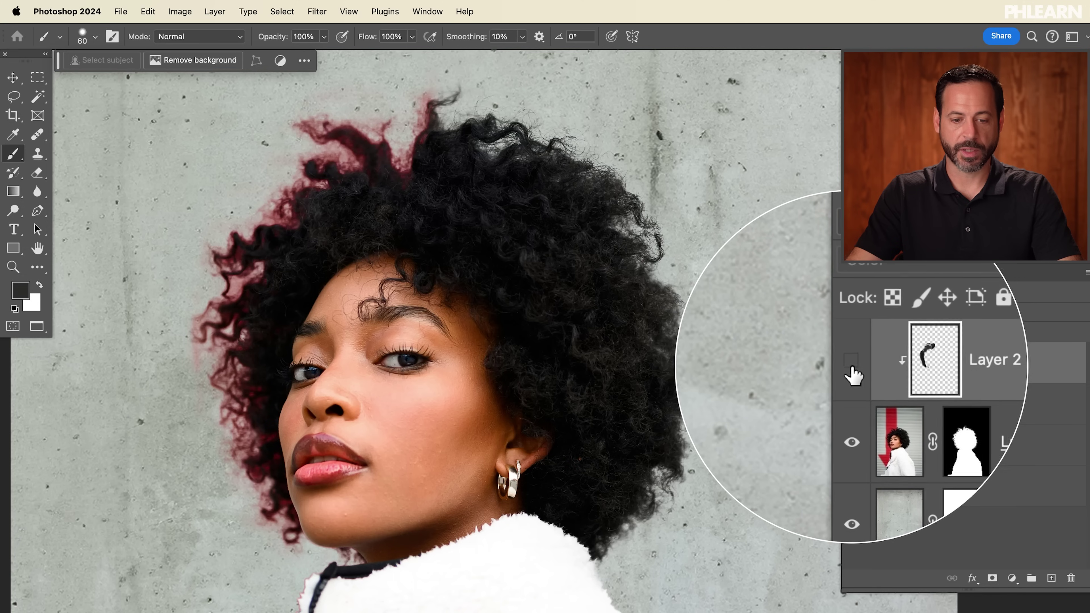
left_click(852, 369)
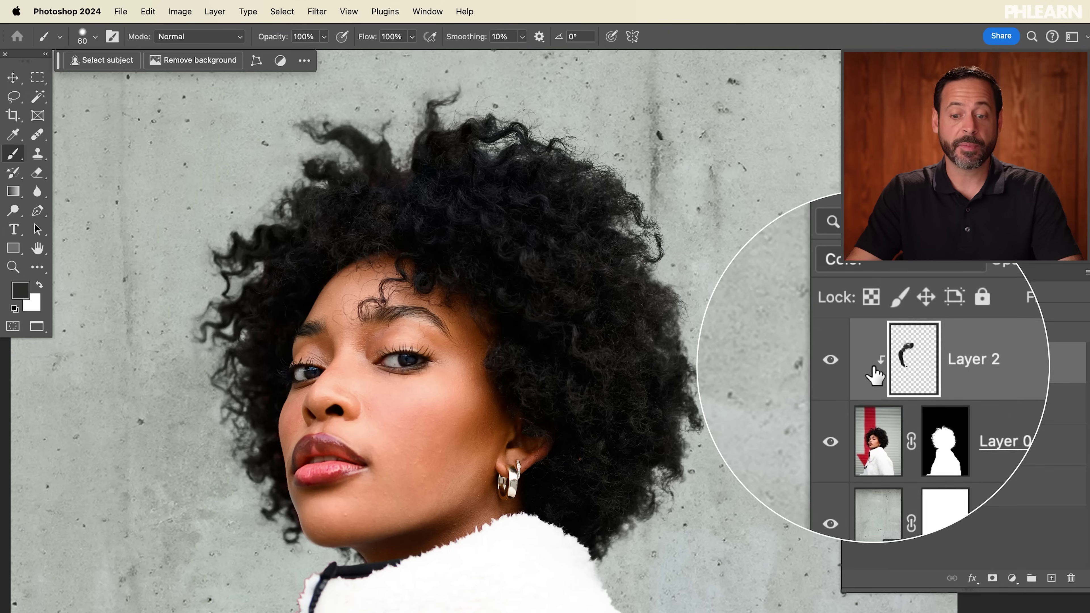
Step: Try the Normal and Lighten blend modes on Layer 2 and return it to Color
left_click(884, 316)
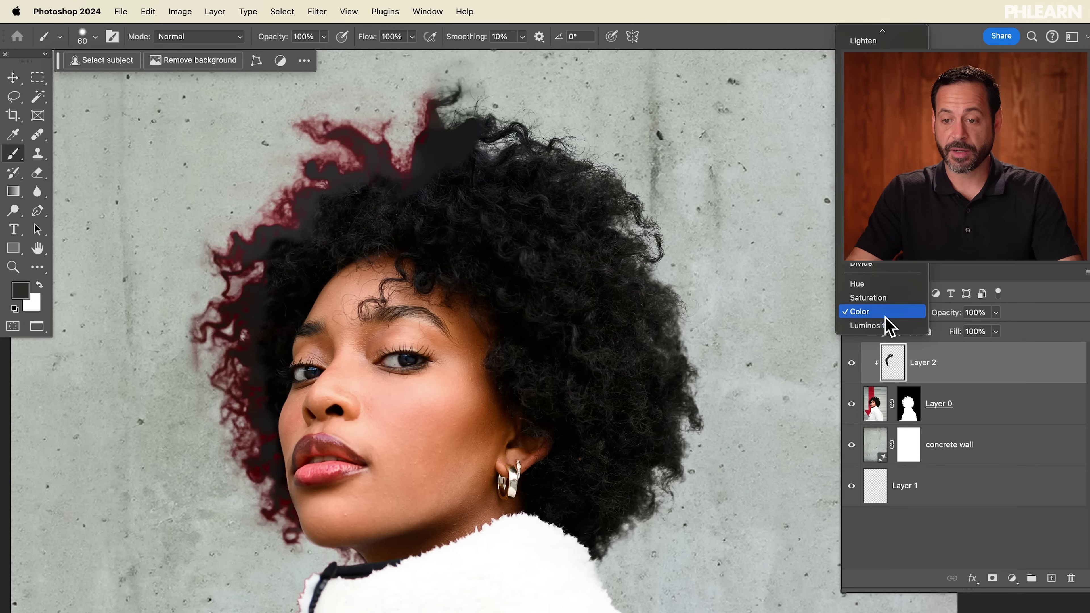
left_click(868, 41)
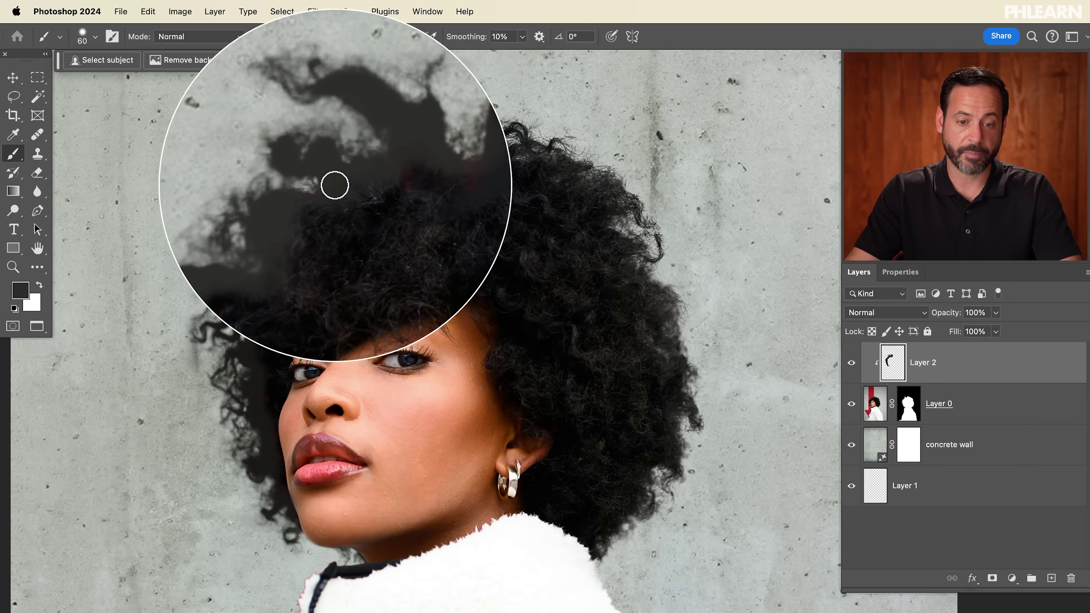
left_click(877, 313)
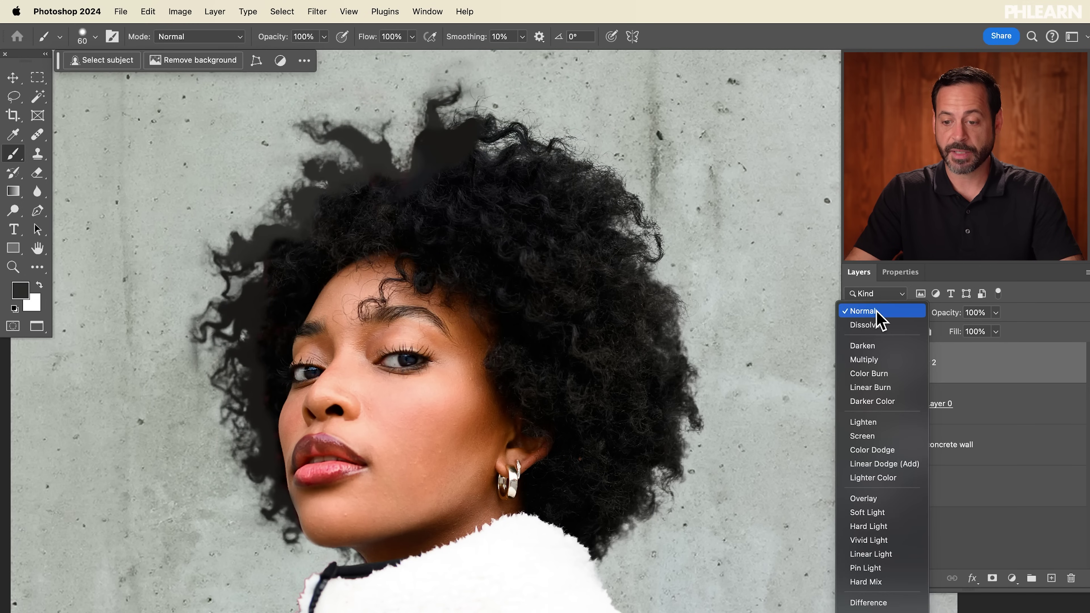
left_click(877, 422)
left_click(875, 313)
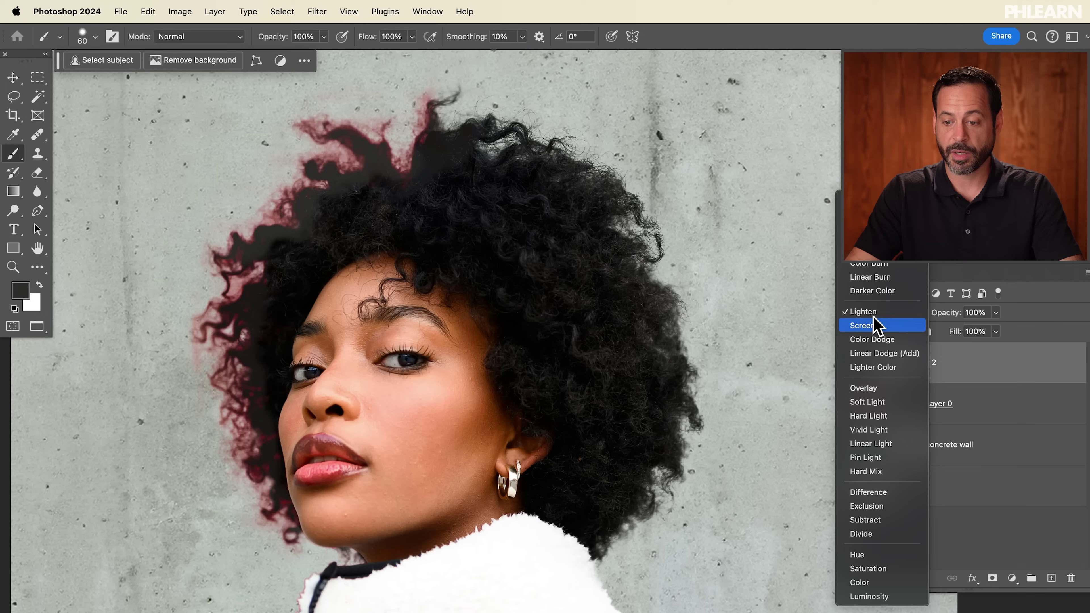
left_click(870, 582)
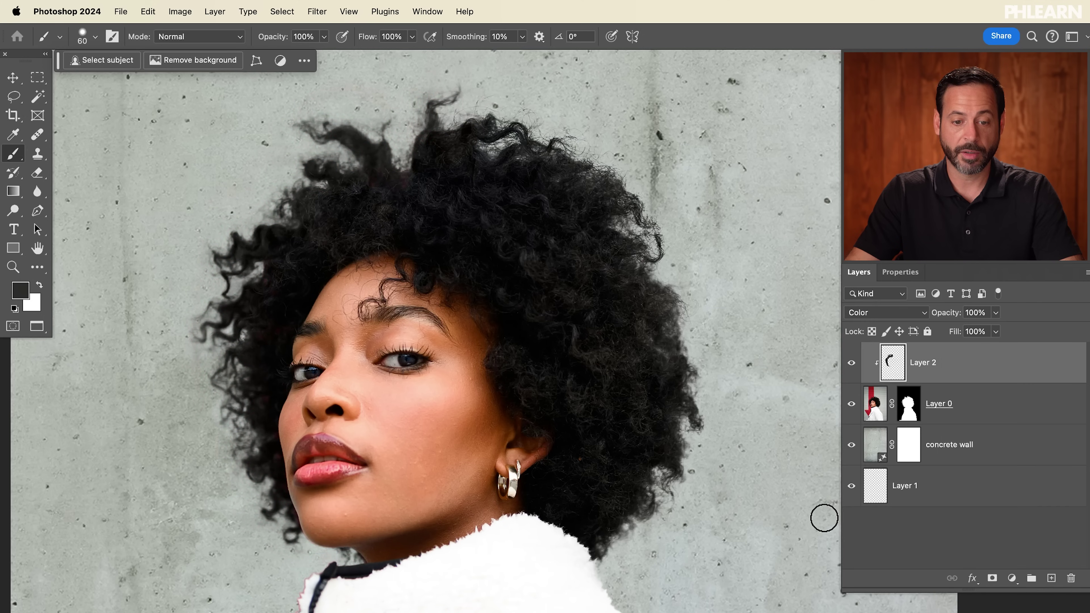
Step: Create a new layer above Layer 2 and clip it to Layer 0 with a clipping mask
left_click_drag(300, 513, 337, 333)
left_click_drag(325, 443, 364, 441)
left_click_drag(348, 443, 387, 368)
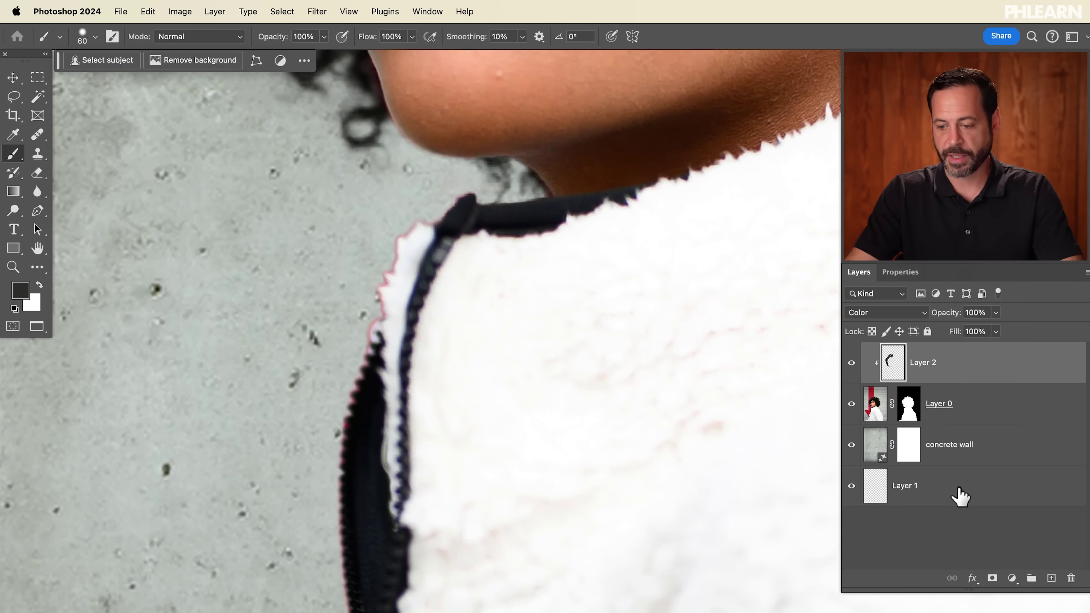
left_click(1051, 578)
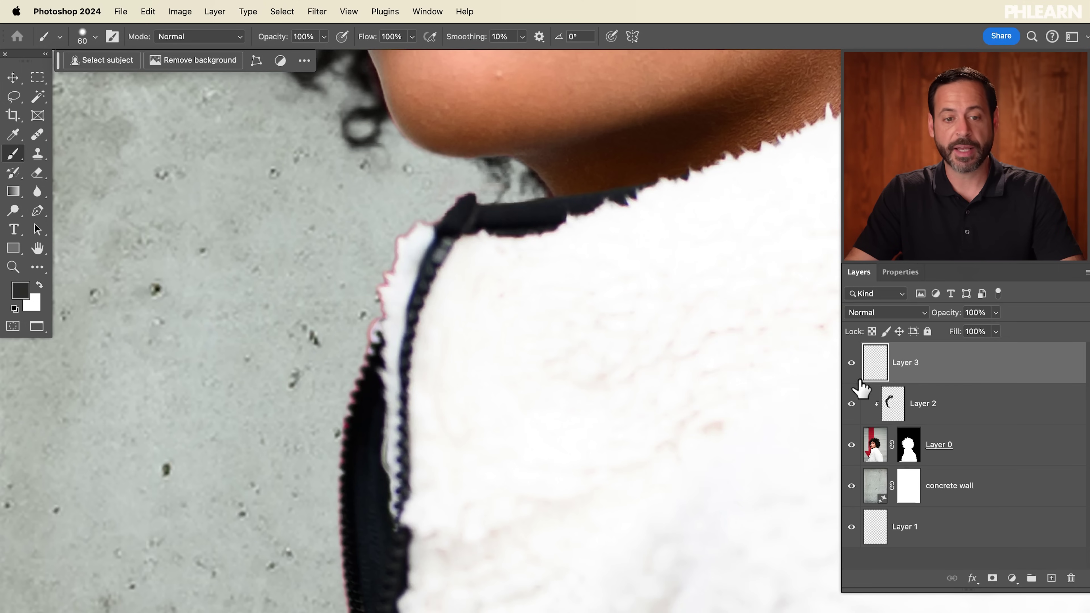
left_click(217, 11)
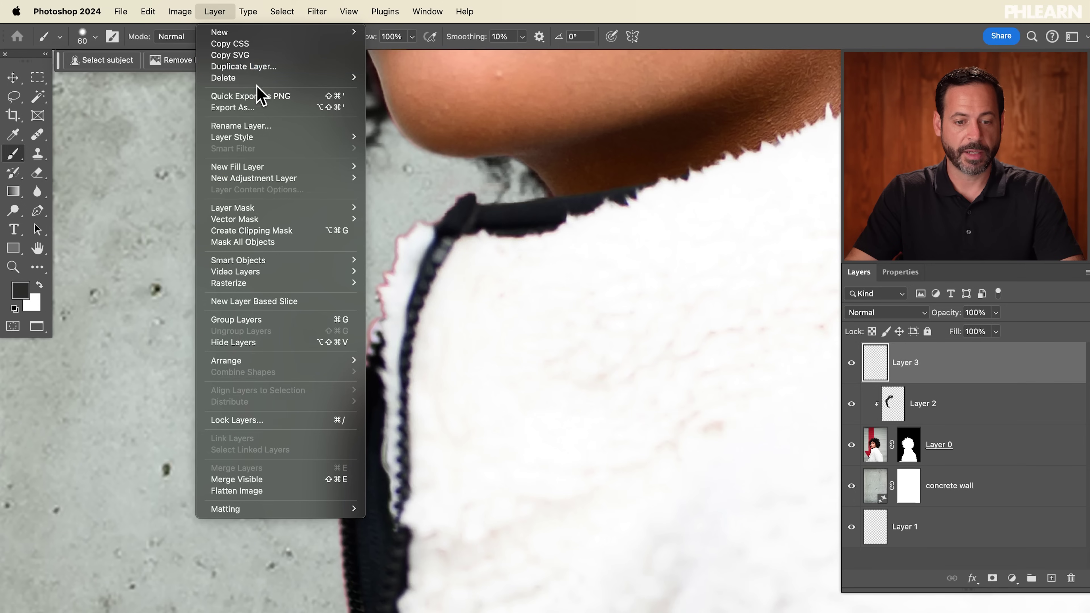
left_click(272, 233)
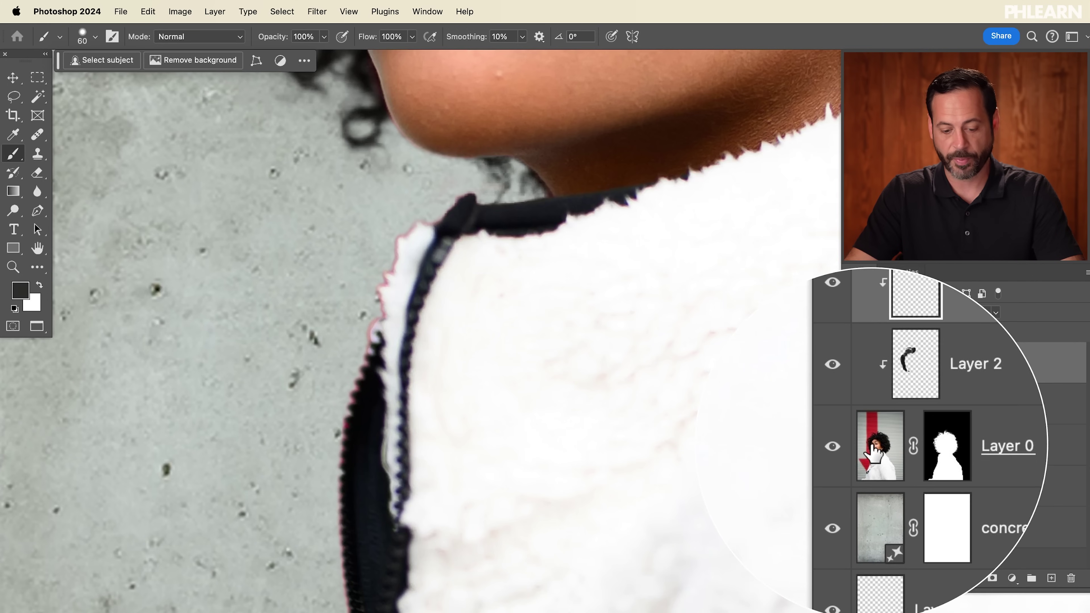
Step: Clone clean white fleece over the red fringe on the collar's outer edge with the Clone Stamp sampling Current & Below
key("s")
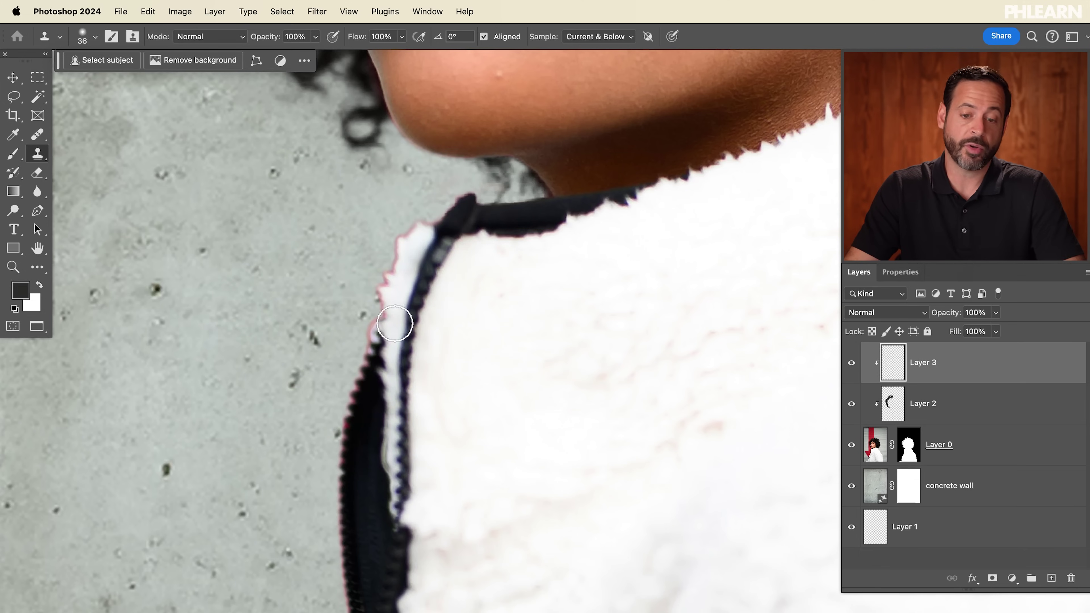
left_click(599, 37)
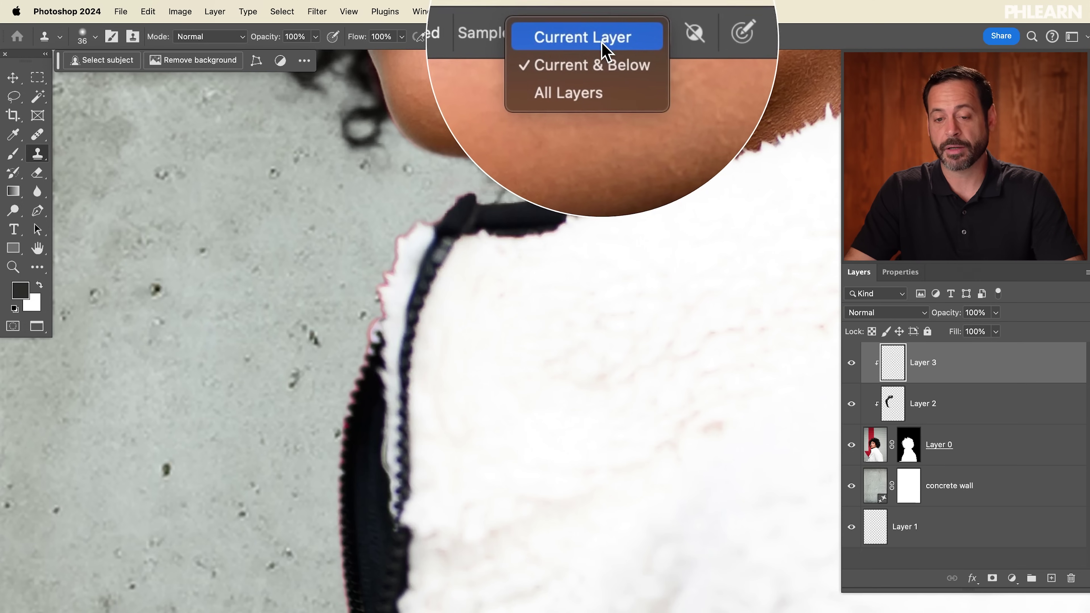
left_click(599, 62)
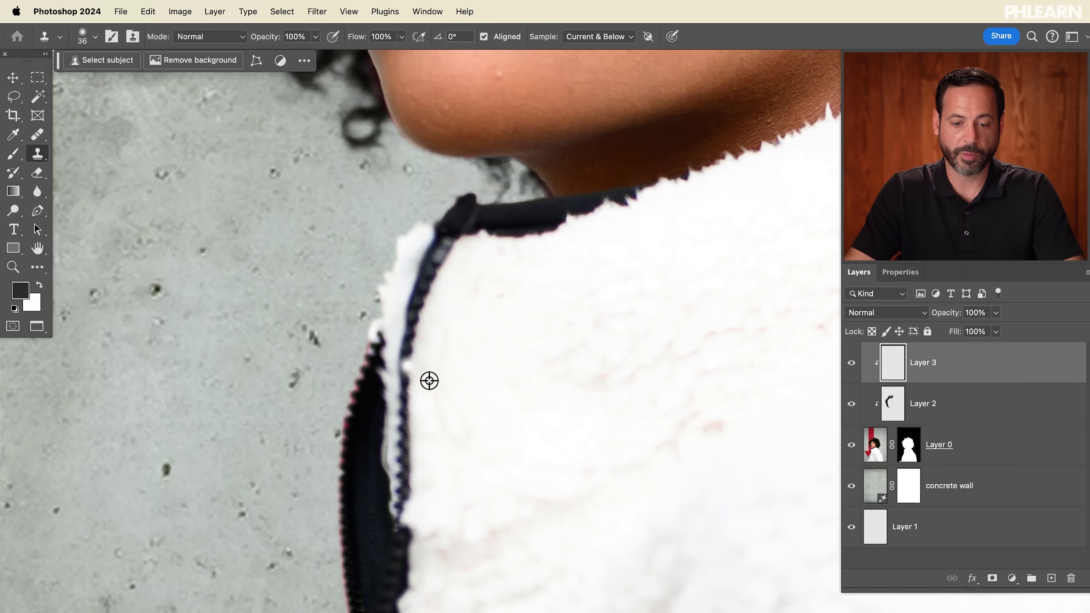
Step: Paint black over the red fringe along the jacket's dark zipper edge at brush size 31
key("b")
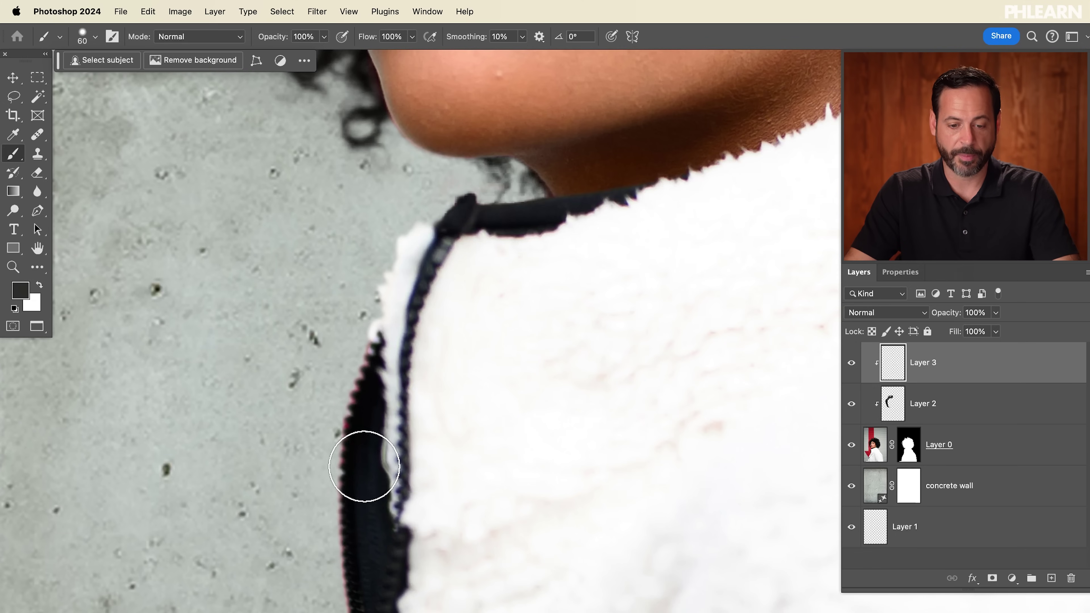
mouse_move(363, 434)
left_mouse_down()
mouse_move(352, 434)
mouse_move(357, 405)
left_mouse_up()
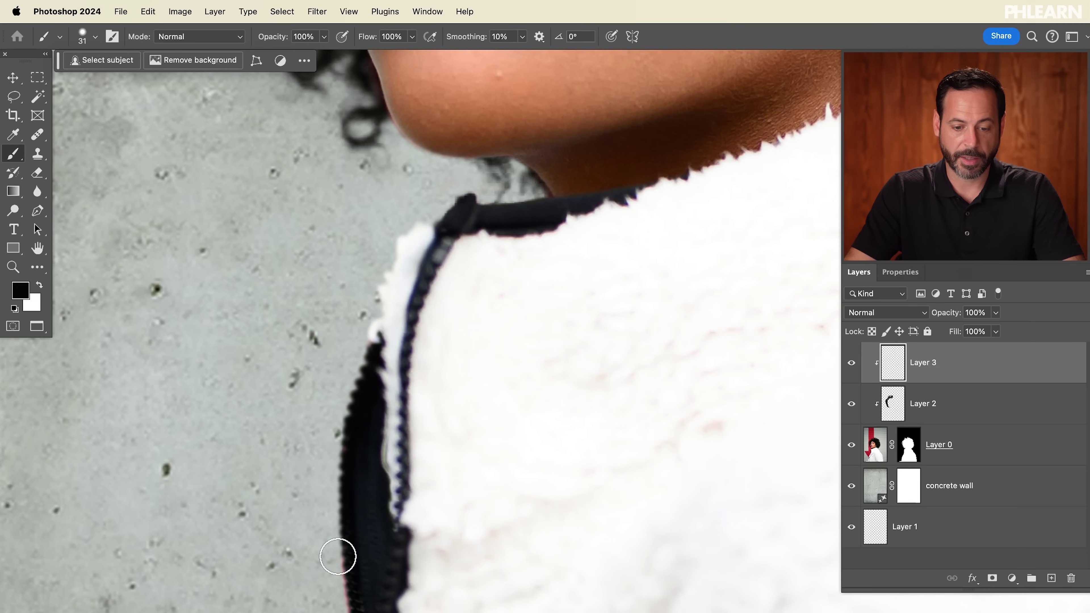
left_click_drag(357, 610, 429, 244)
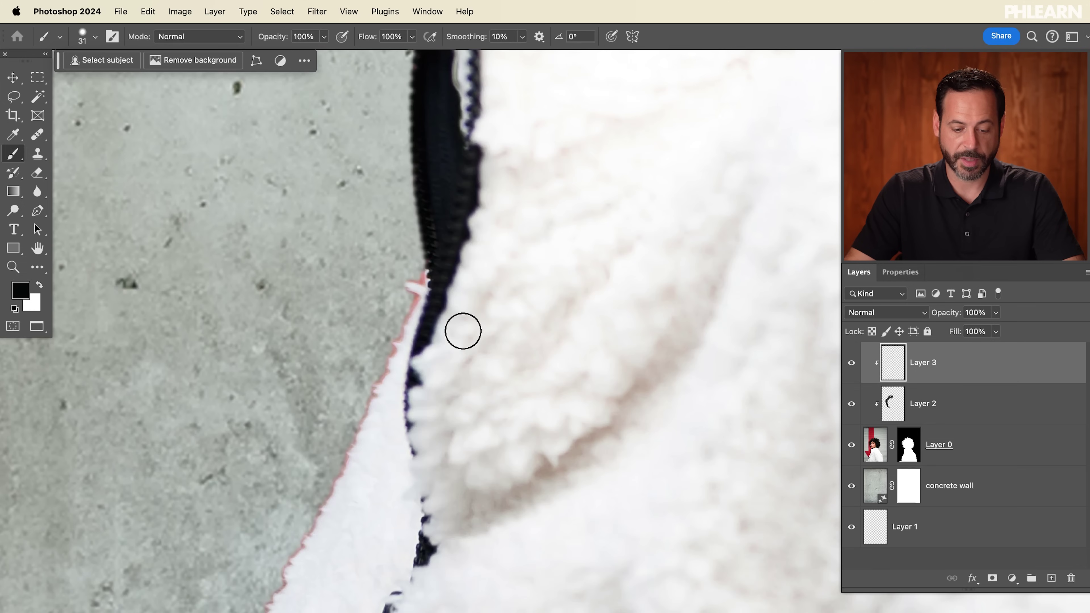
Step: Clone white fleece over the red fringe along the jacket's left edge below the zipper with the Clone Stamp at size 36
key("s")
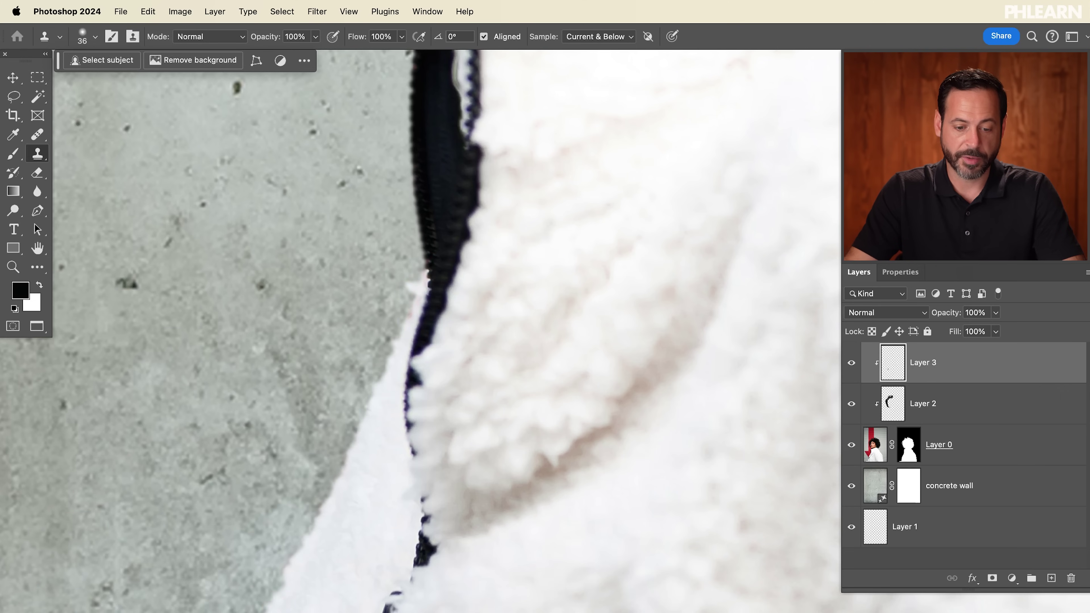
left_click_drag(293, 601, 425, 281)
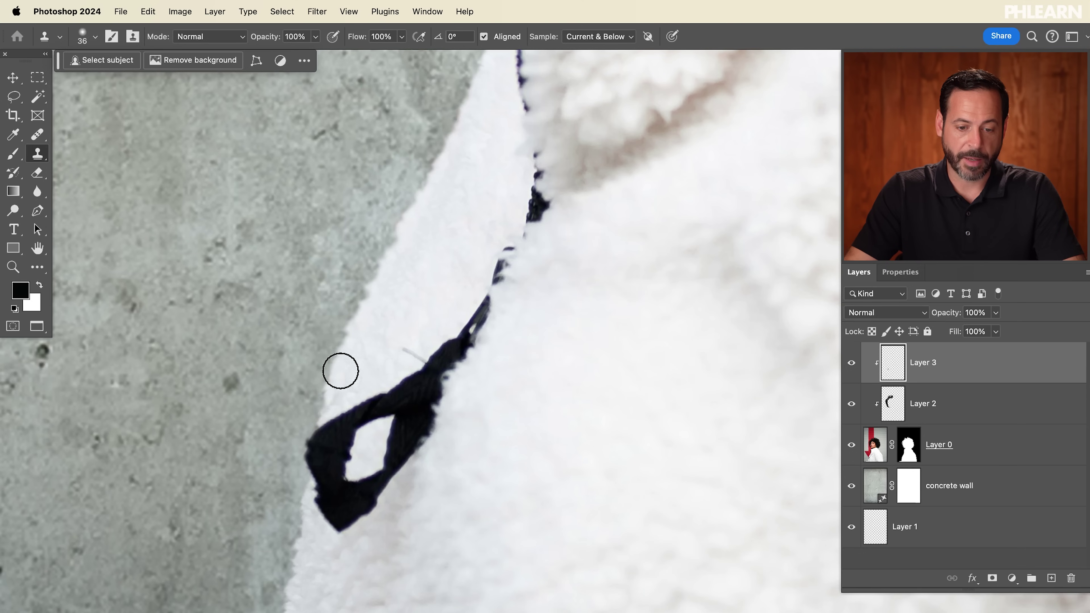
left_click_drag(324, 501, 411, 200)
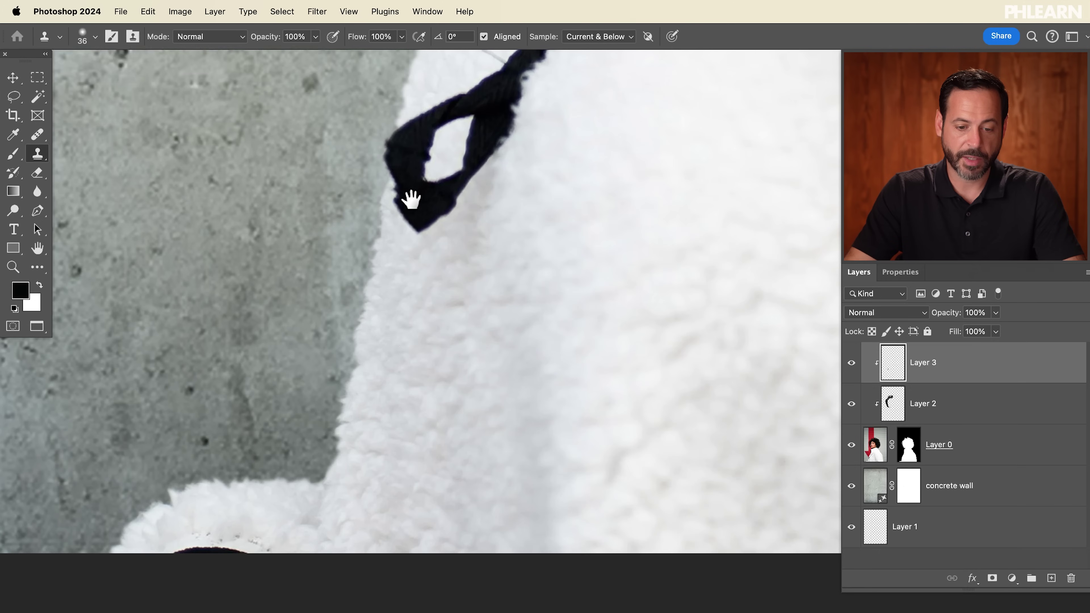
Step: Examine the jacket's edges and the hair outline up close for remaining red fringing
left_click_drag(420, 408, 354, 563)
scroll(423, 413, "down", 10)
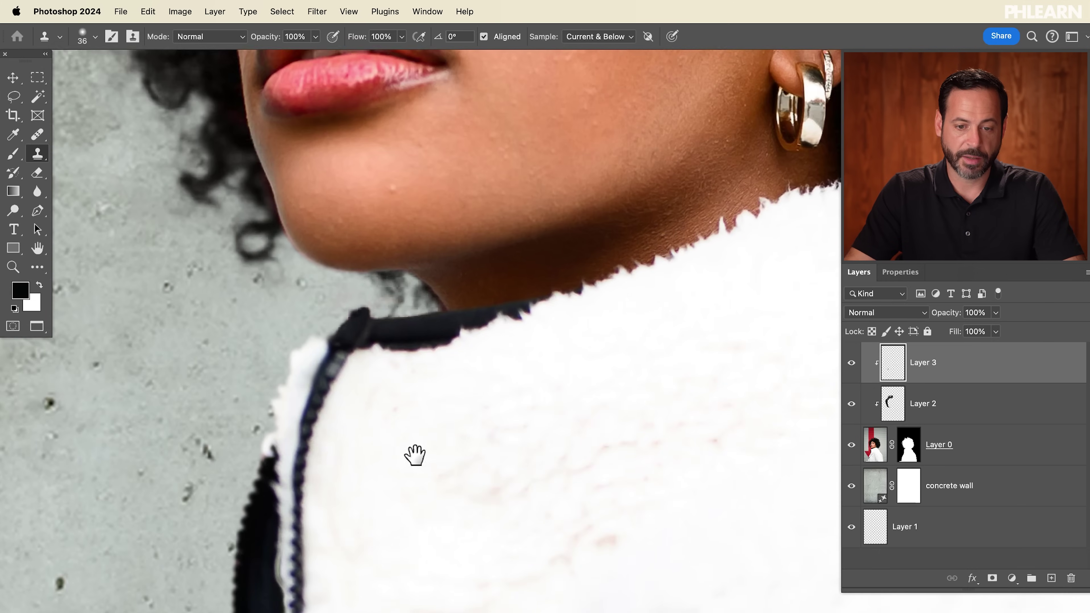
left_click_drag(708, 446, 224, 362)
left_click_drag(495, 463, 231, 184)
left_click_drag(485, 491, 396, 153)
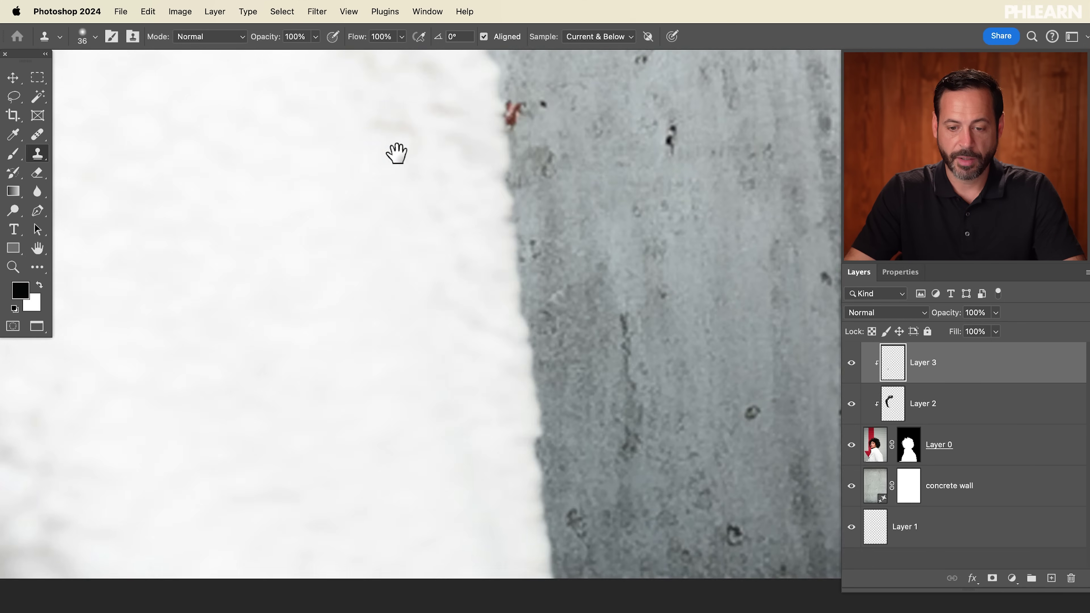
left_click_drag(316, 275, 518, 462)
left_click_drag(378, 223, 418, 557)
left_click_drag(300, 142, 377, 374)
scroll(377, 373, "up", 15)
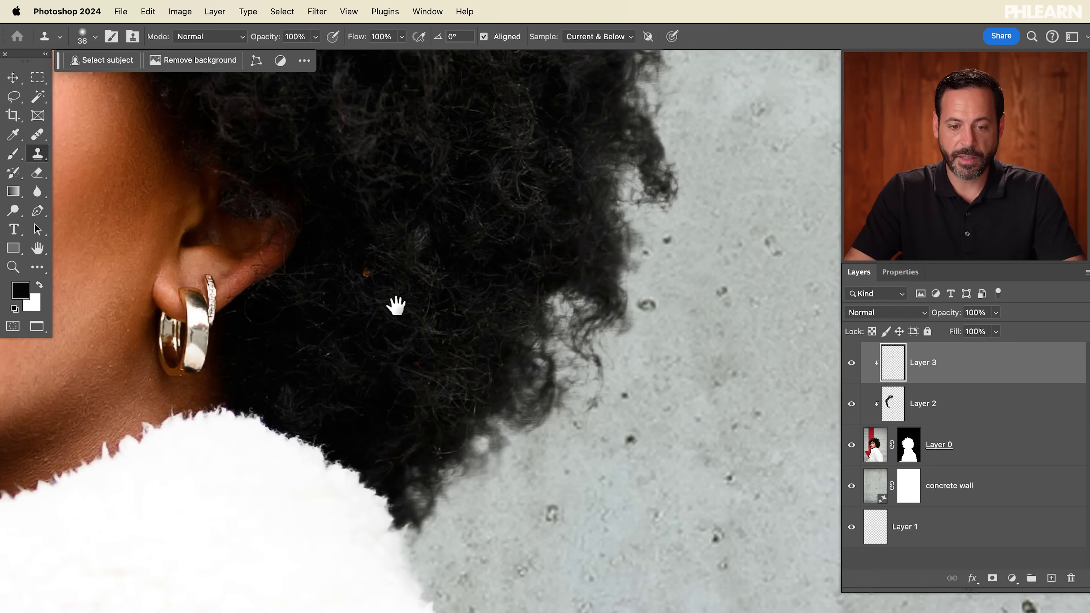
scroll(544, 498, "down", 15)
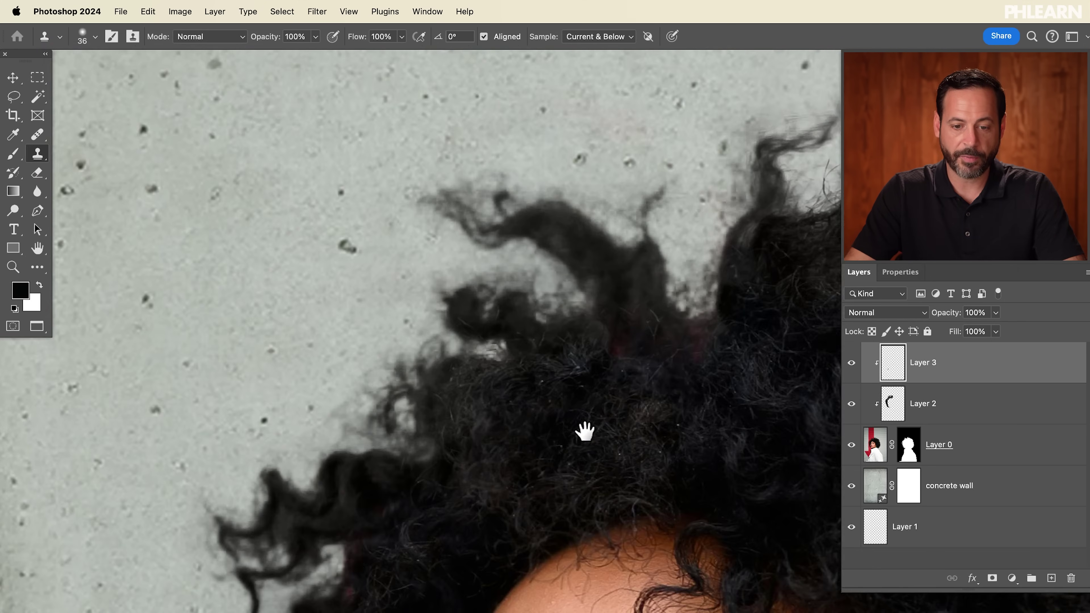
Step: Compare the jacket's collar and zipper edges with the Layer 3 cleanup hidden and shown
scroll(532, 364, "down", 15)
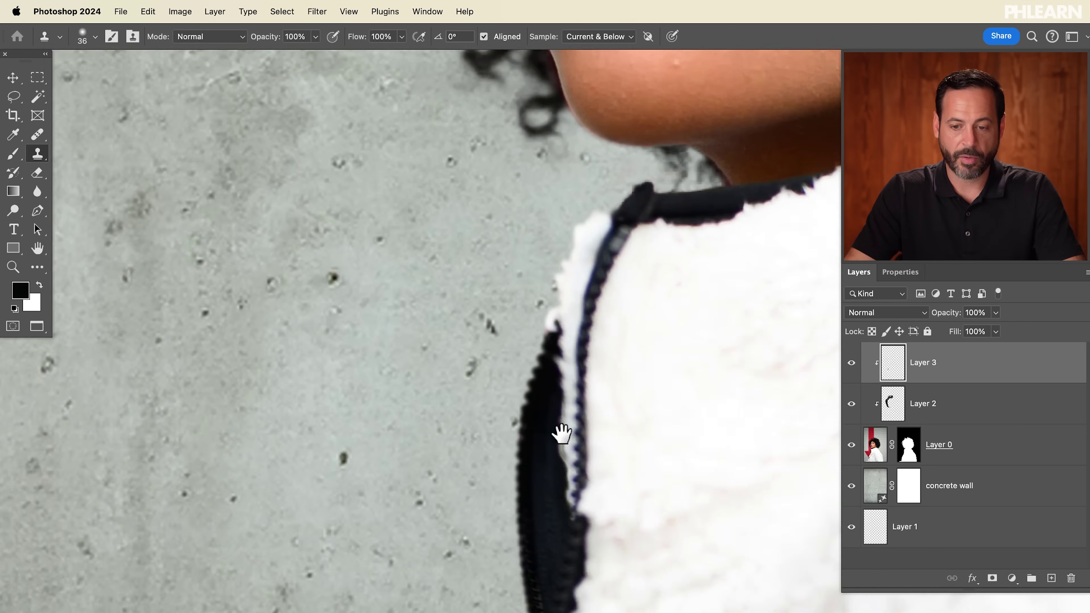
left_click_drag(516, 355, 552, 376)
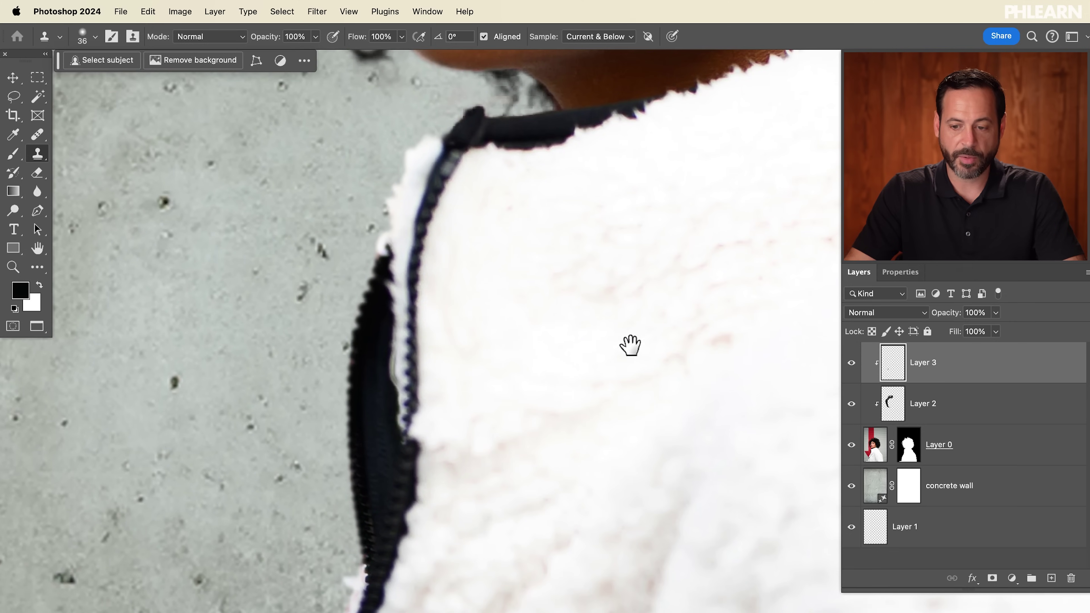
left_click(851, 364)
left_click(852, 364)
left_click(852, 363)
left_click(851, 370)
left_click(850, 370)
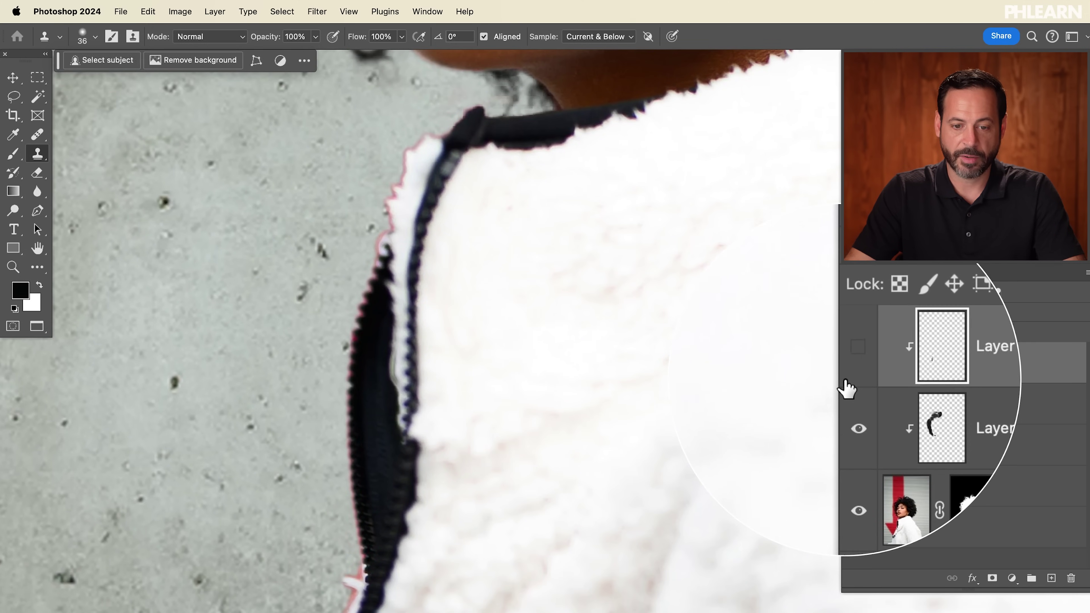
left_click(848, 371)
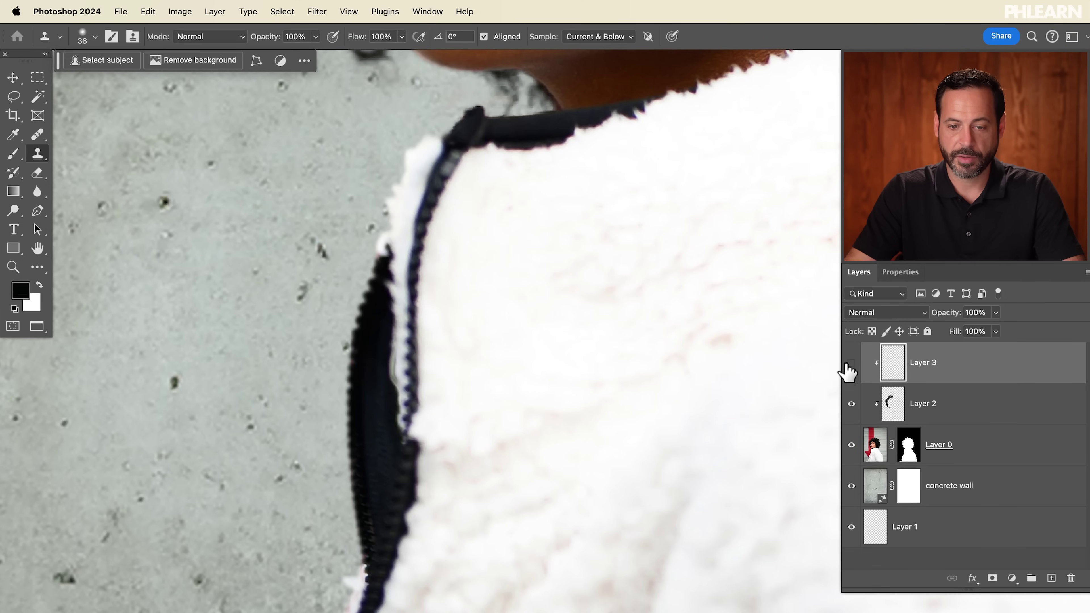
left_click(847, 366)
left_click(849, 368)
left_click(849, 367)
left_click(849, 367)
Step: Select the Color-blend Layer 2 and compare the hair's outer curls with that layer hidden and shown
left_click_drag(559, 172, 567, 434)
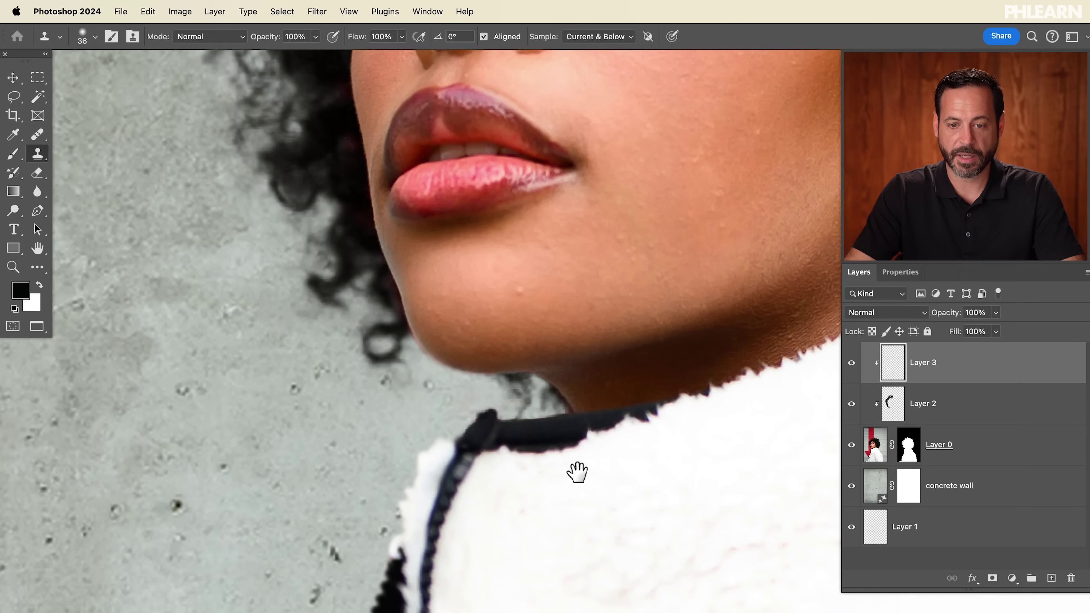
left_click_drag(578, 347, 526, 289)
left_click_drag(521, 199, 497, 481)
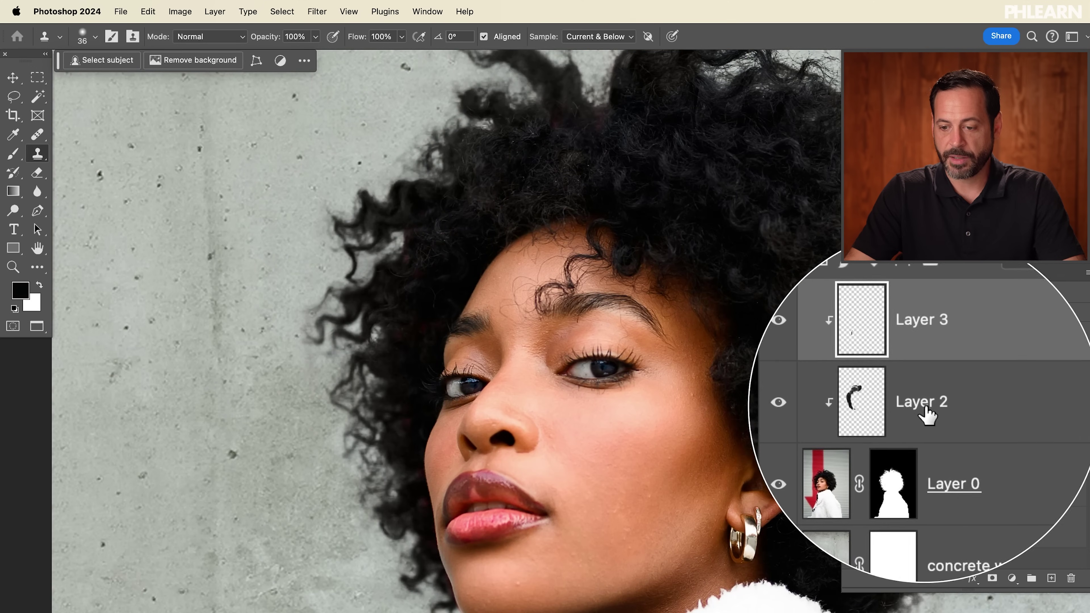
left_click(924, 411)
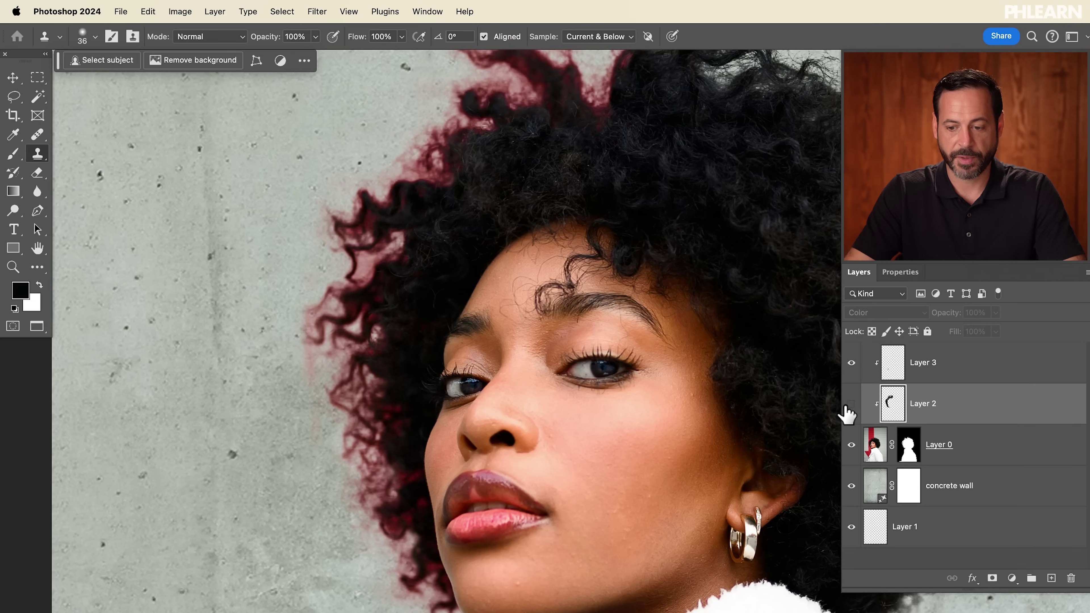
left_click(704, 401, "alt")
left_click_drag(662, 424, 433, 361)
left_click_drag(631, 358, 613, 387)
Step: Select Layer 0's mask and compare the woman's cutout with the clipped correction layers hidden and shown
left_click(910, 446)
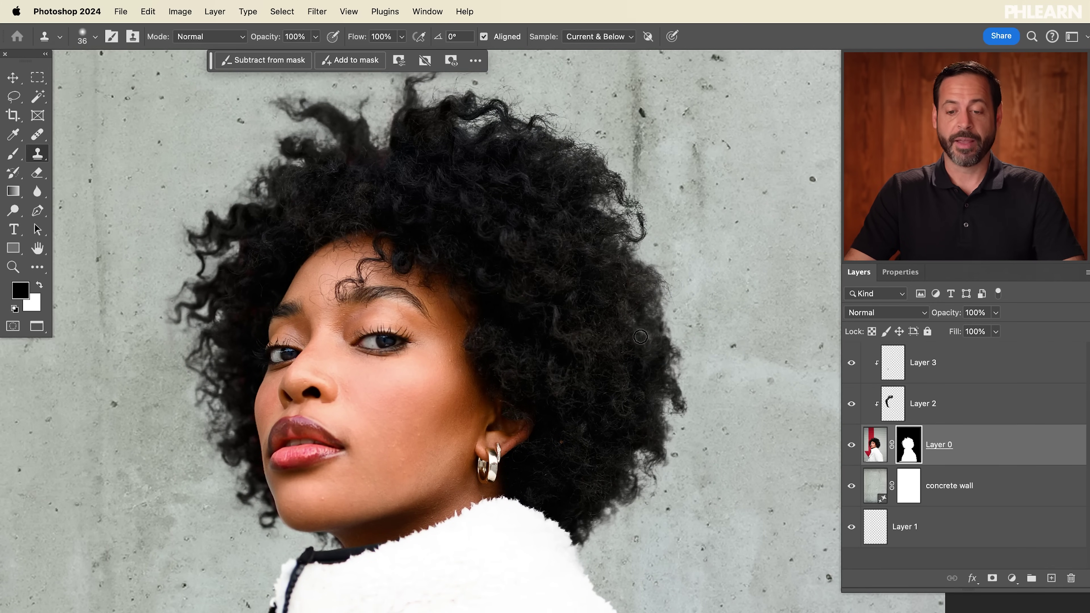
left_click_drag(562, 410, 577, 341)
left_click_drag(556, 383, 596, 363)
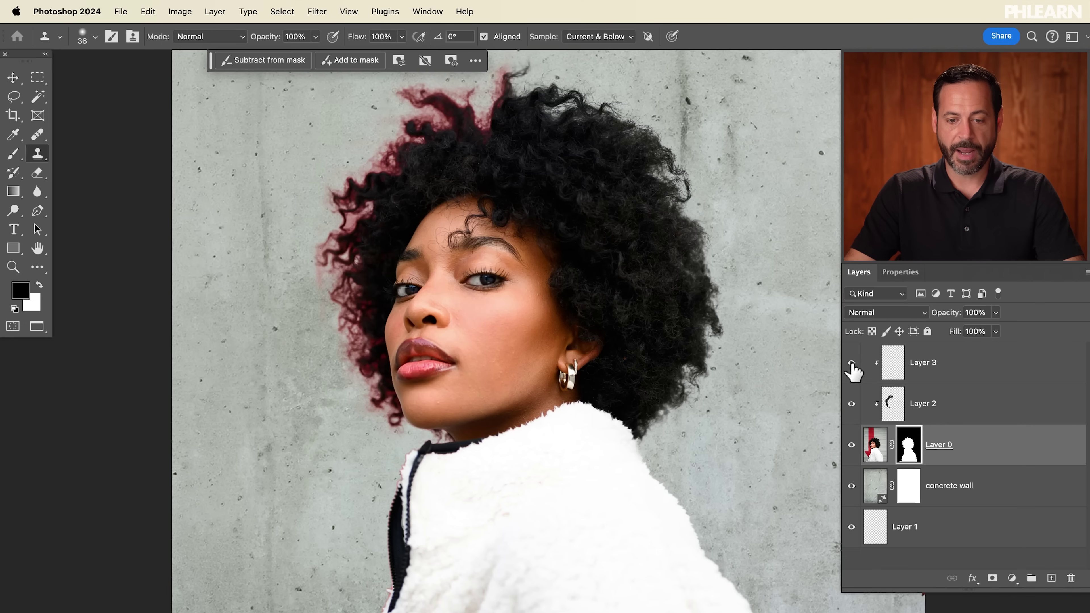
Step: Select Layer 3 and examine the whole composite, including the hair outline against the concrete wall up close
left_click(947, 374)
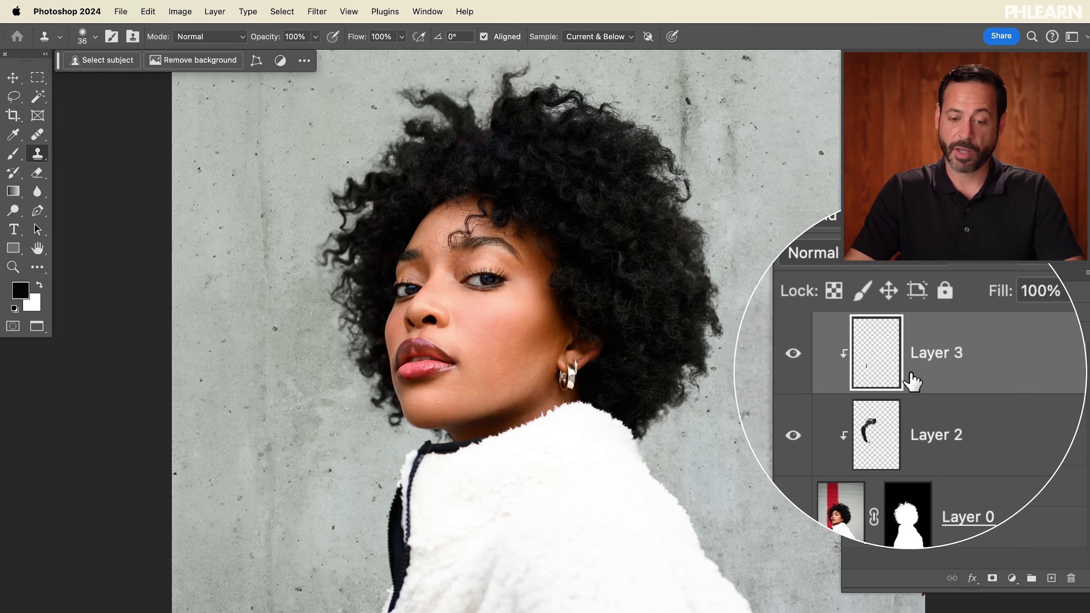
left_click_drag(562, 430, 564, 412)
left_click_drag(491, 323, 481, 350)
left_click_drag(500, 403, 486, 311)
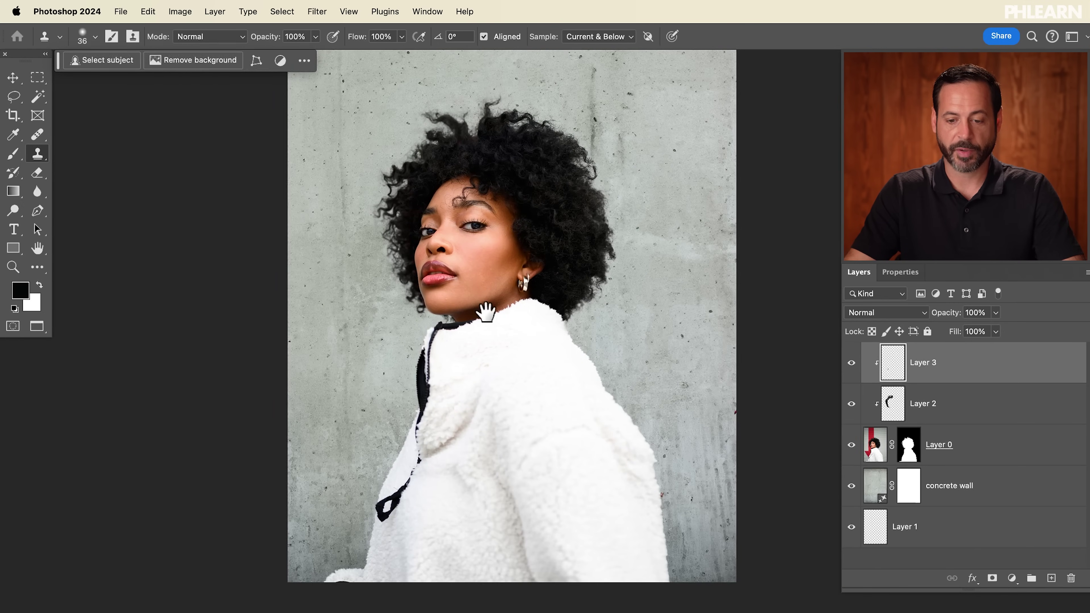
scroll(485, 264, "up", 8)
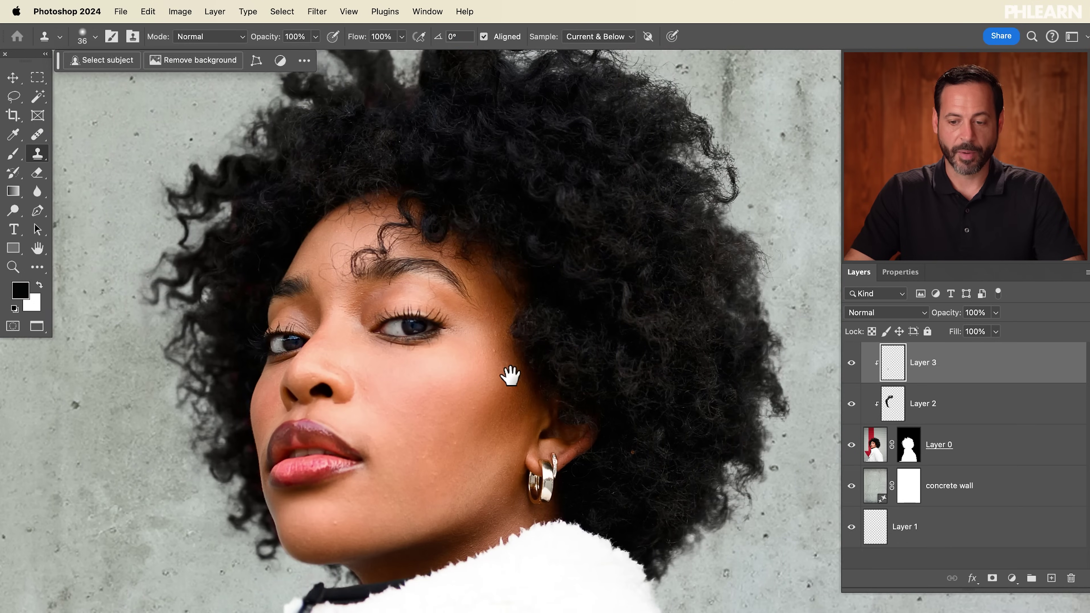
left_click_drag(178, 297, 178, 271)
left_click_drag(488, 308, 432, 323)
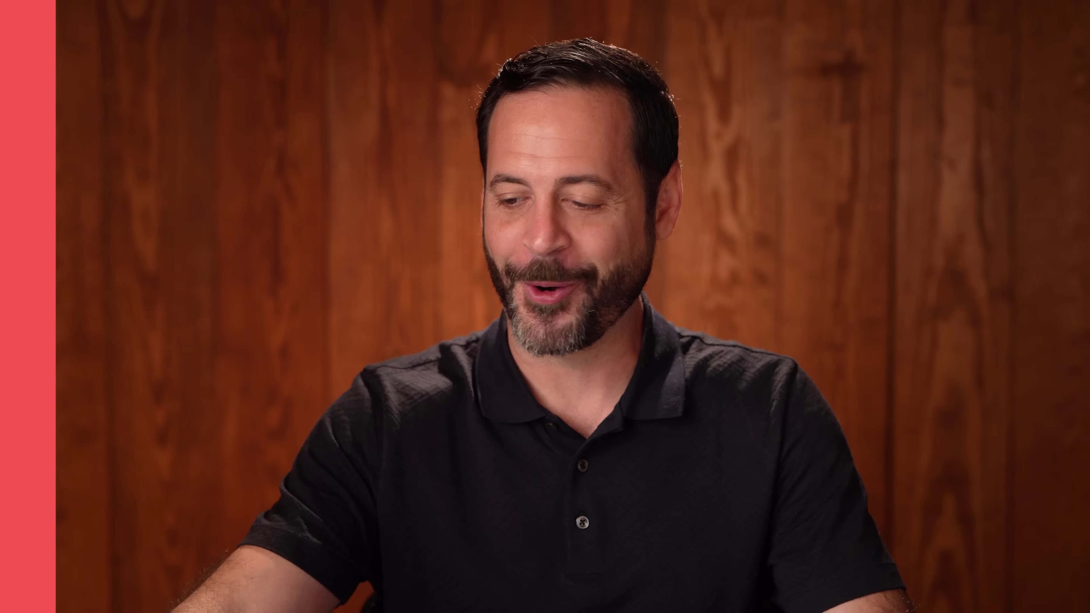